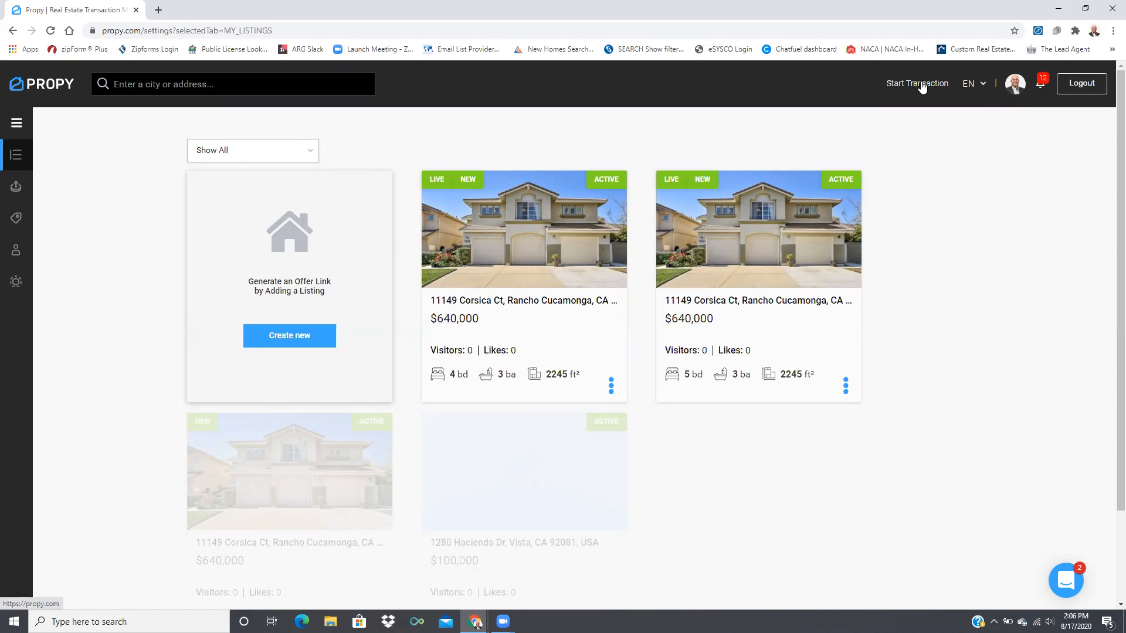
# From Transactions, start a new transaction with Buyer Agent selected as your role
pyautogui.click(17, 124)
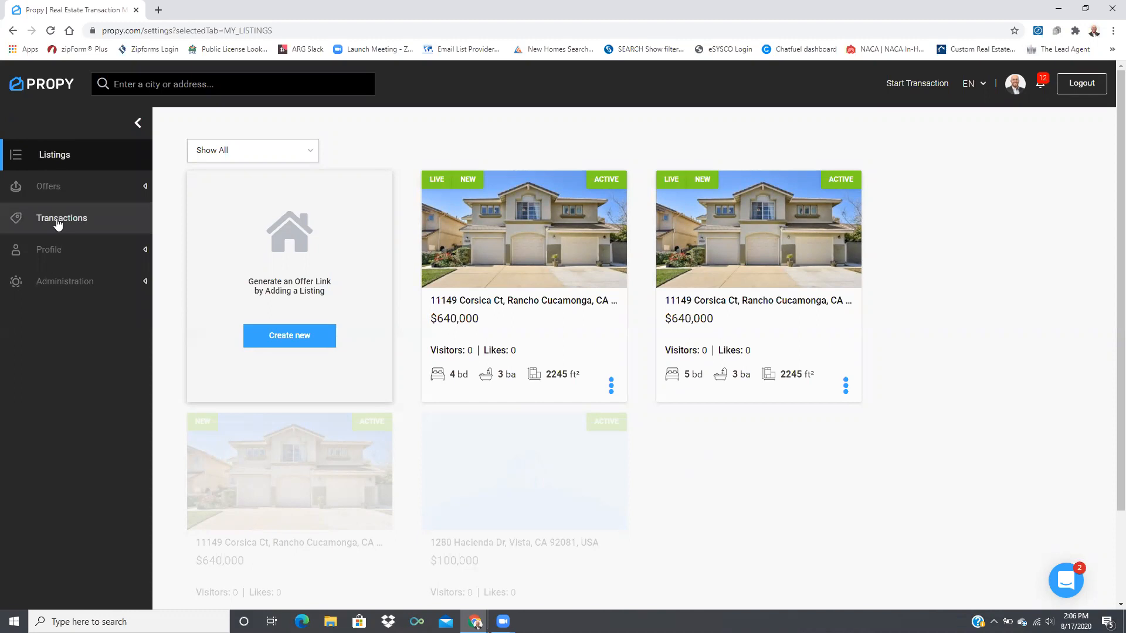
pyautogui.click(56, 221)
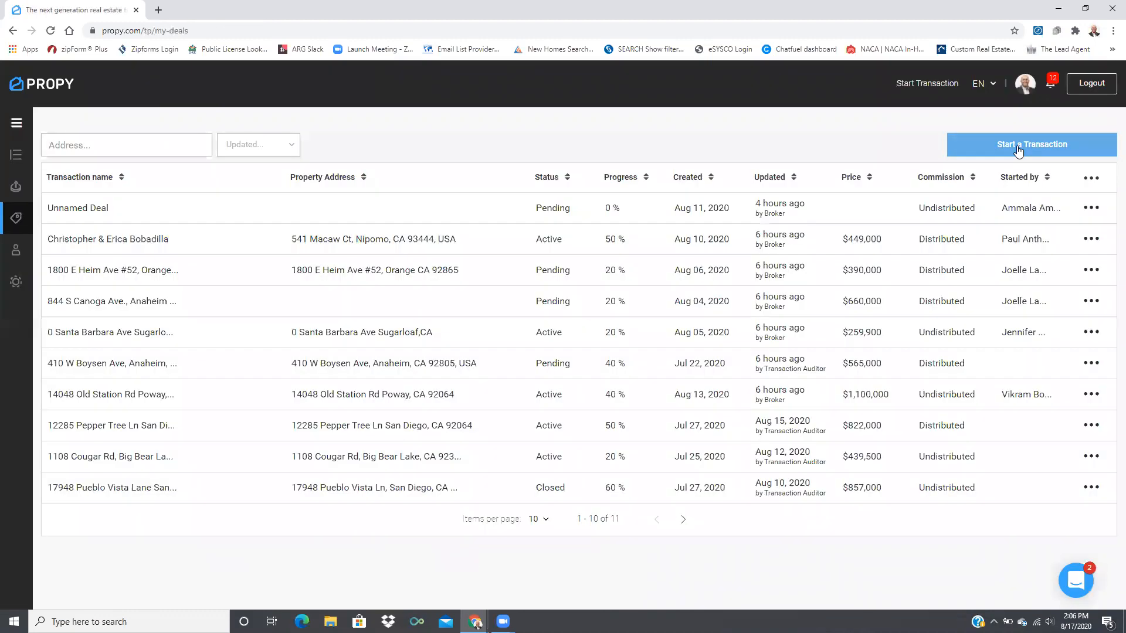
pyautogui.click(1018, 150)
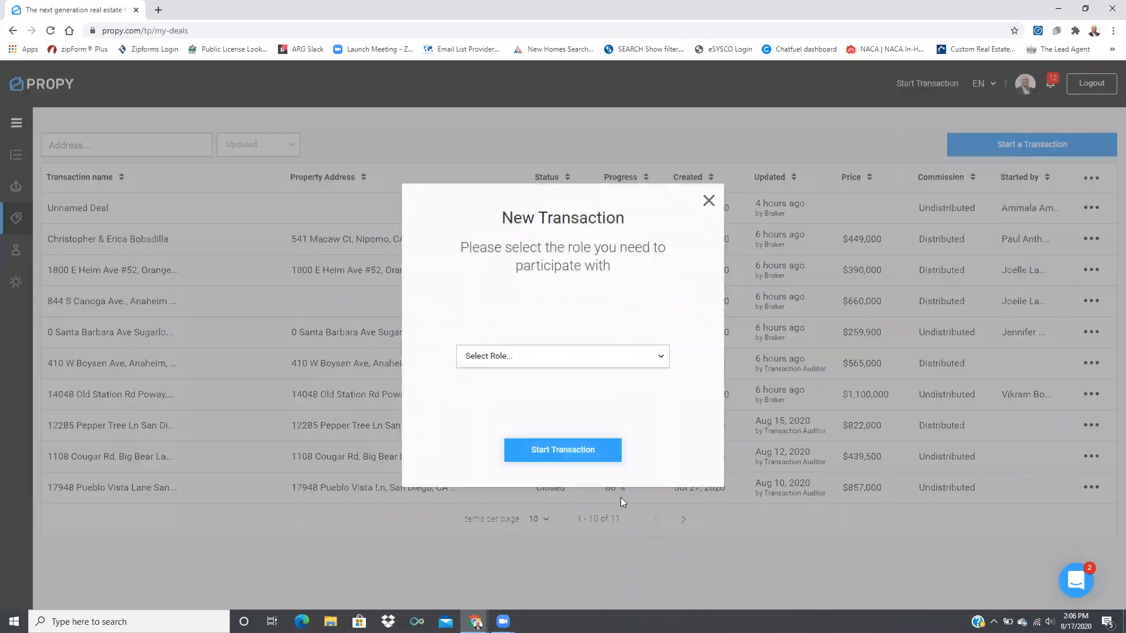
pyautogui.click(633, 363)
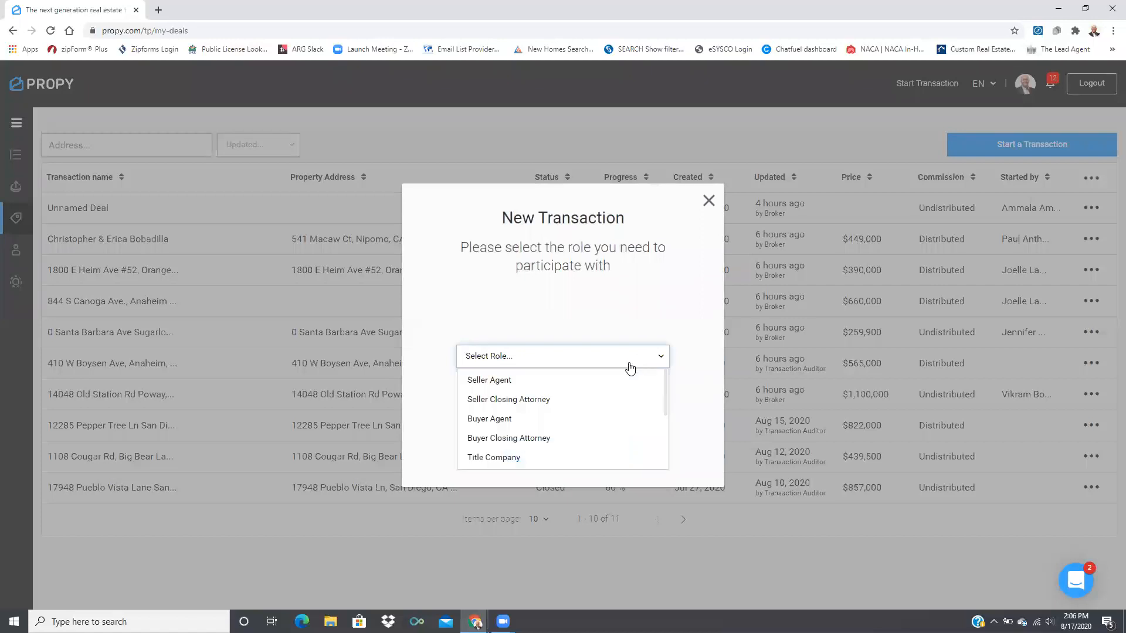
pyautogui.click(506, 421)
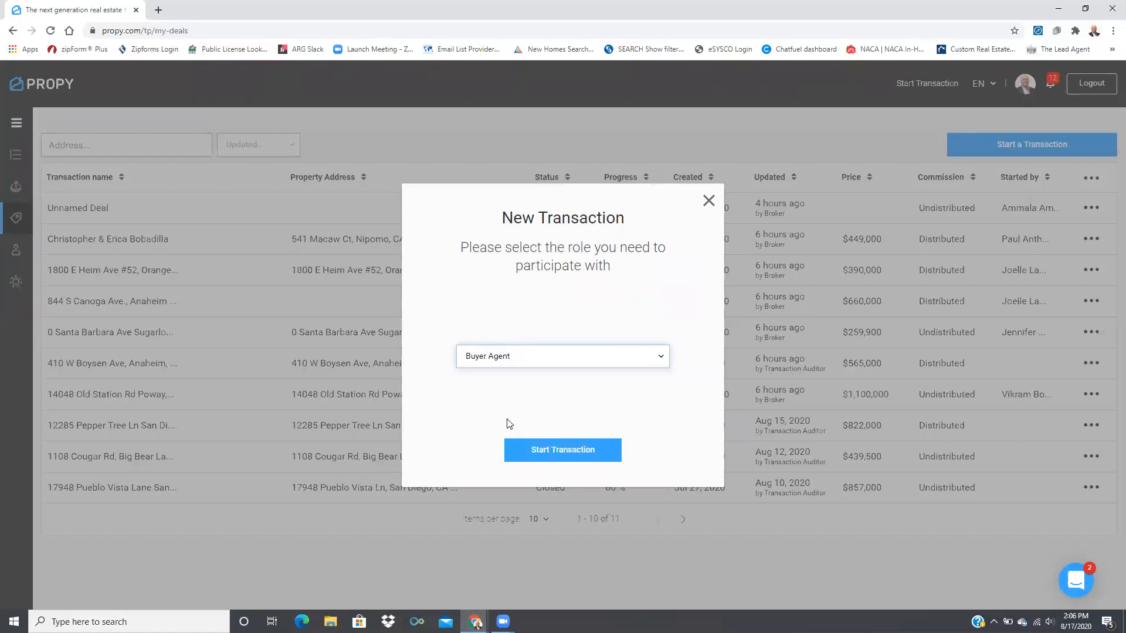
pyautogui.click(574, 455)
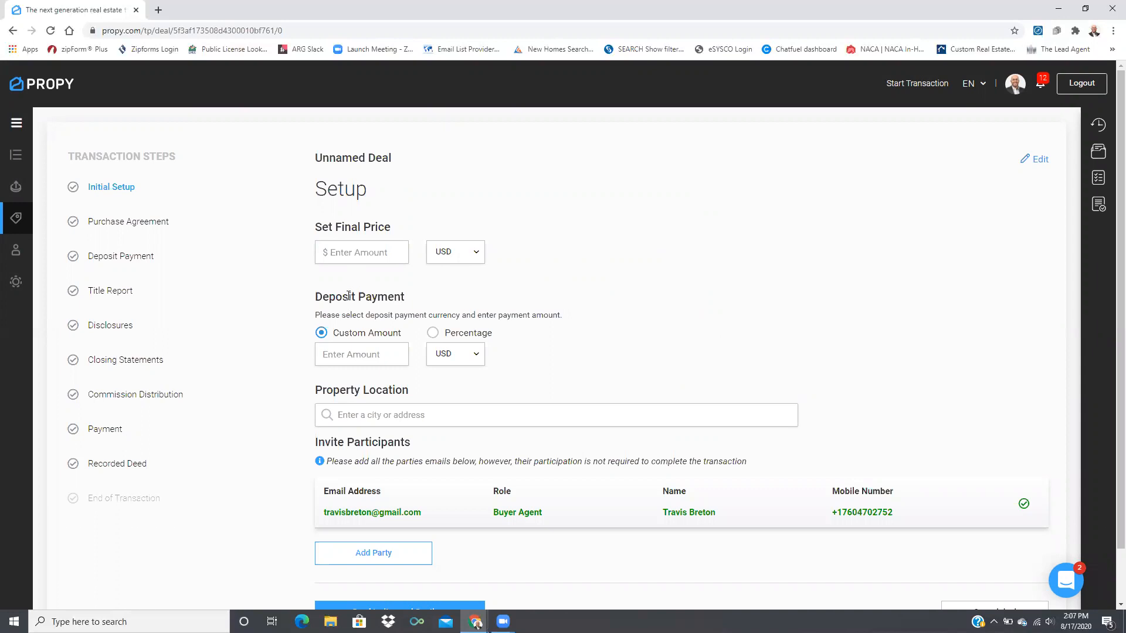
# Set the final price to 655000 and the deposit payment to 15000
pyautogui.click(359, 256)
pyautogui.write('655000')
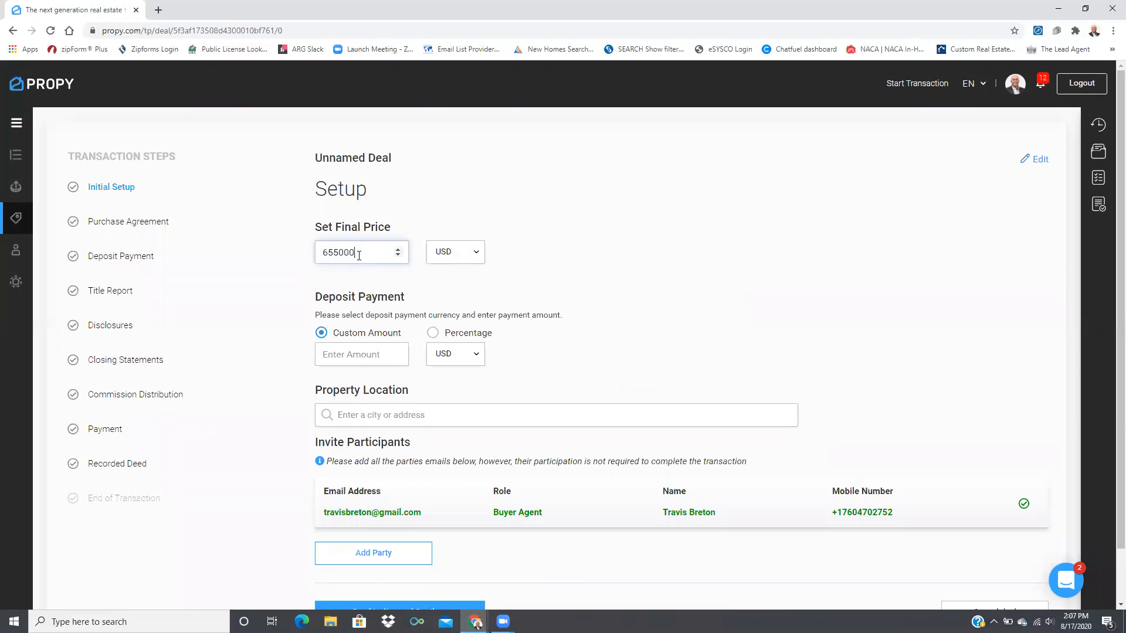
pyautogui.click(639, 226)
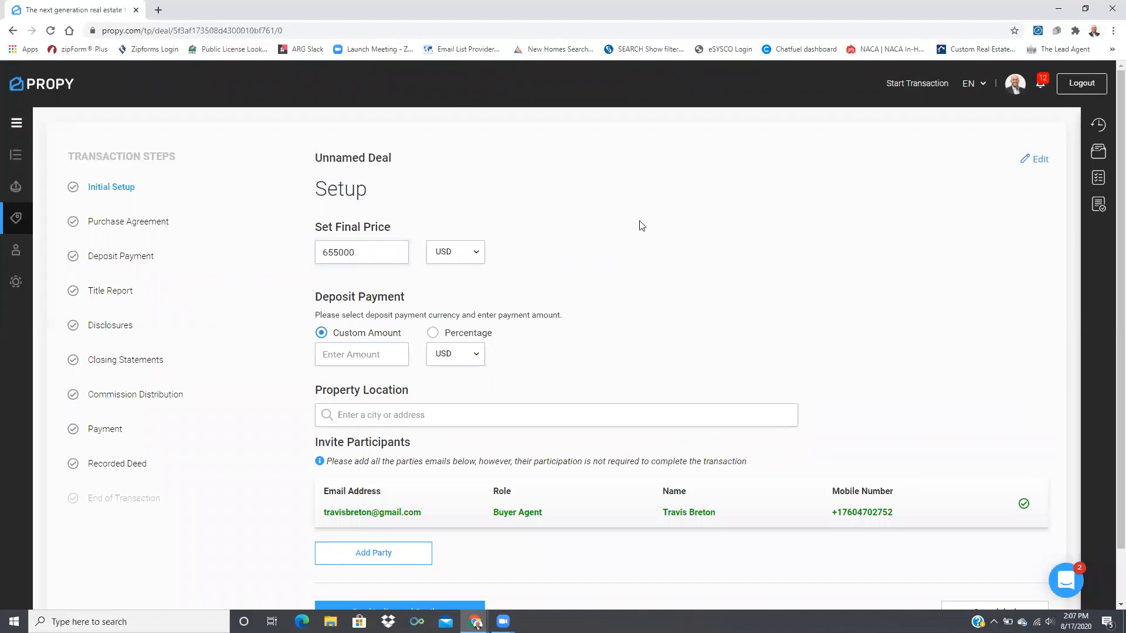
pyautogui.click(357, 355)
pyautogui.write('15000')
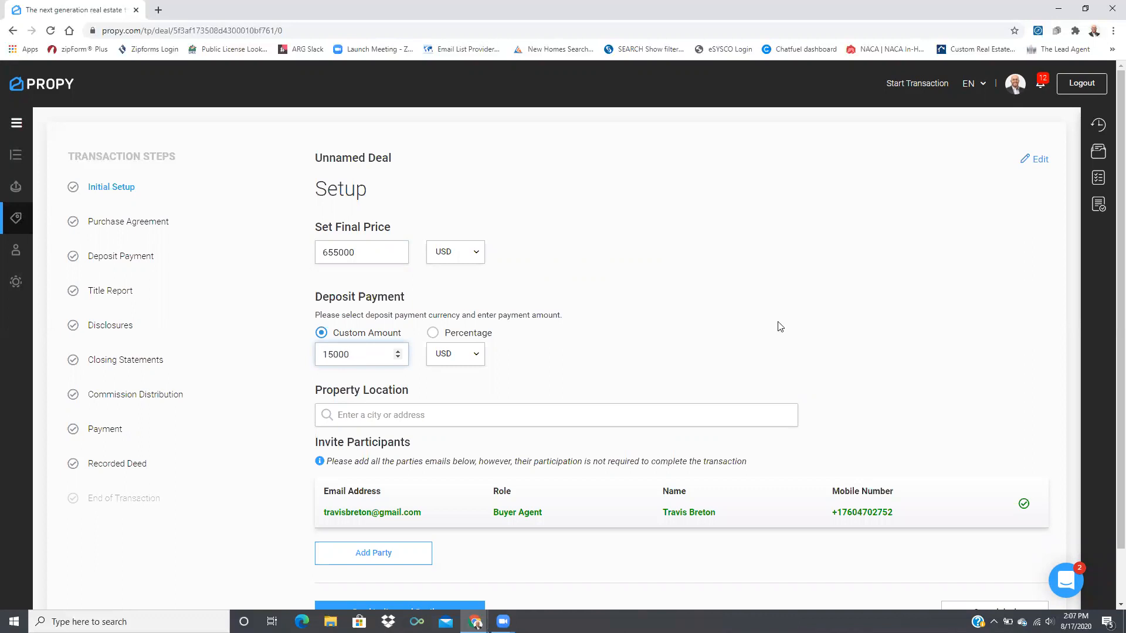
pyautogui.click(457, 413)
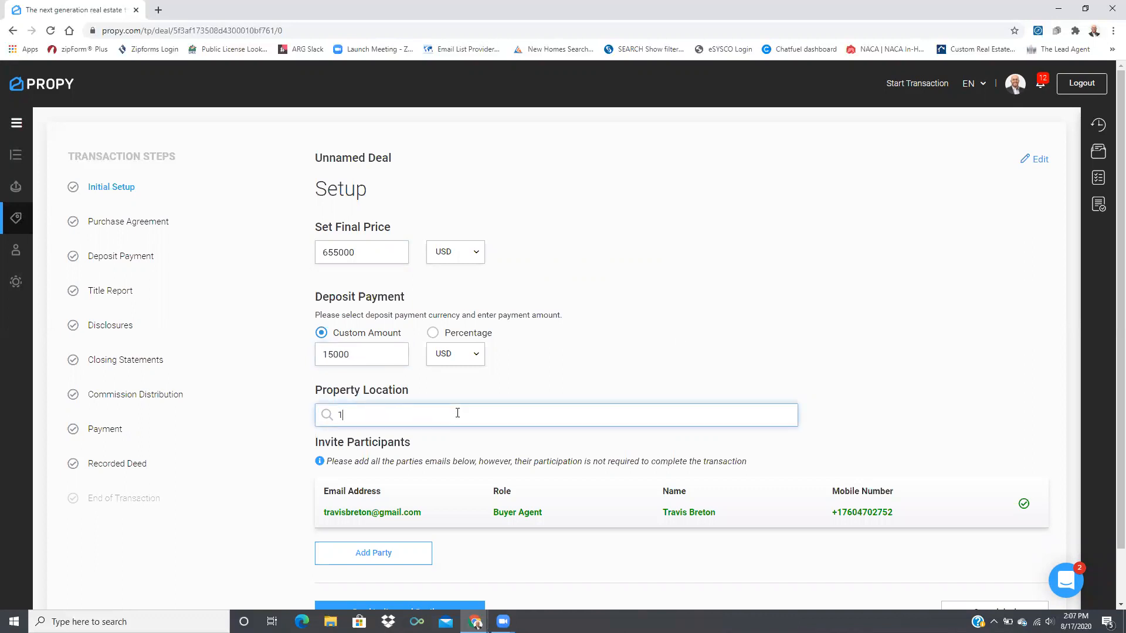
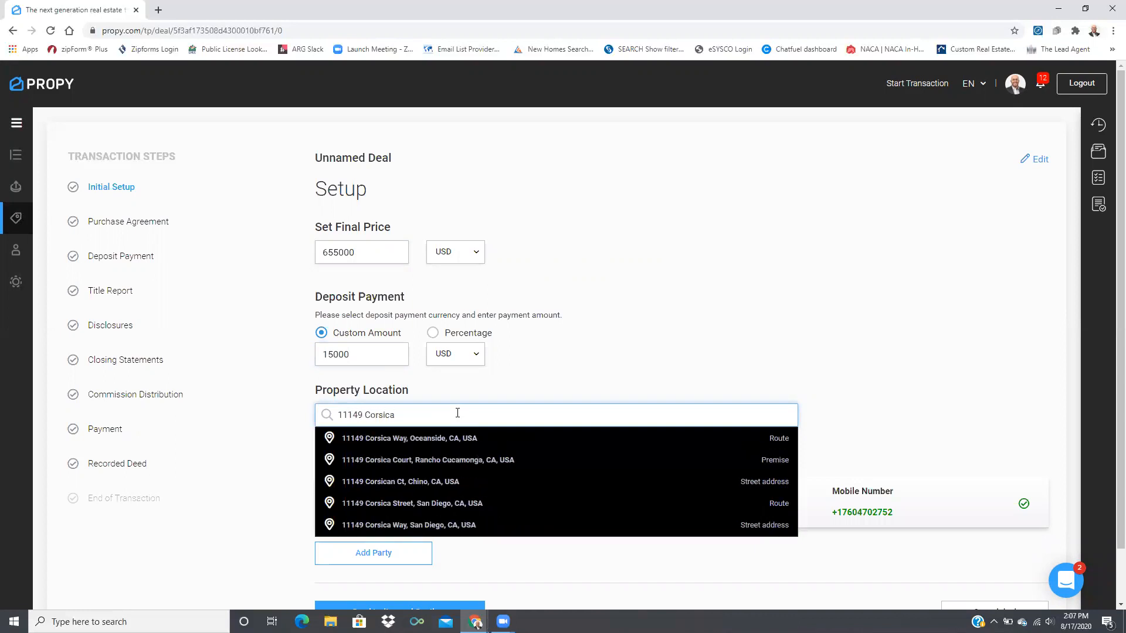
pyautogui.click(447, 463)
pyautogui.scroll(-1, 737, 304)
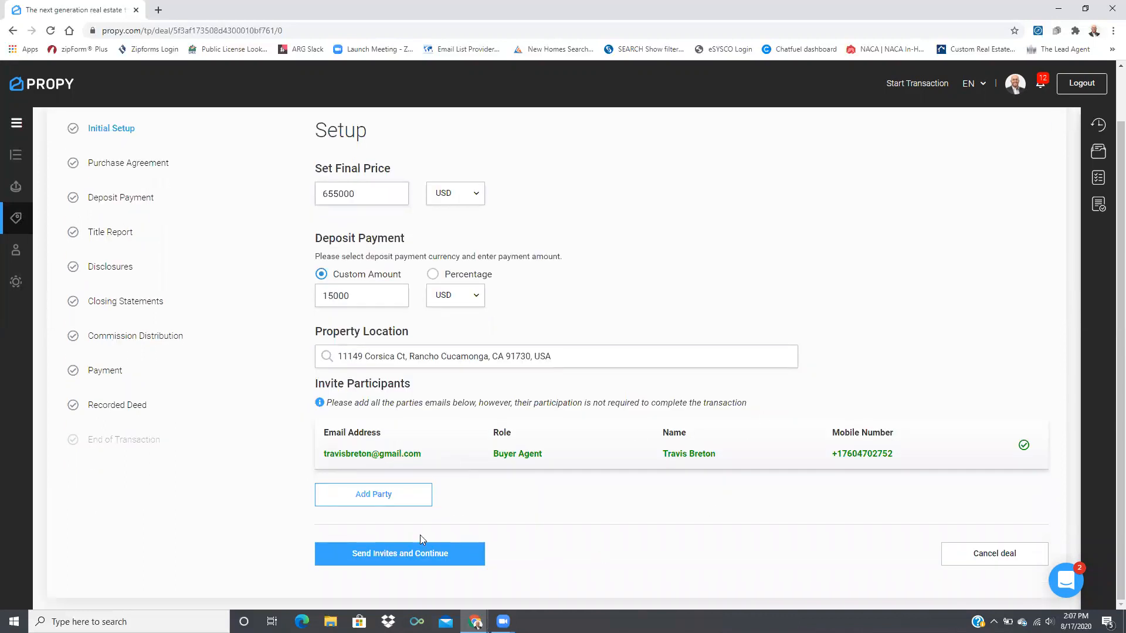
# Add a new party with the suggested e-mail address and the Seller Agent role
pyautogui.click(391, 497)
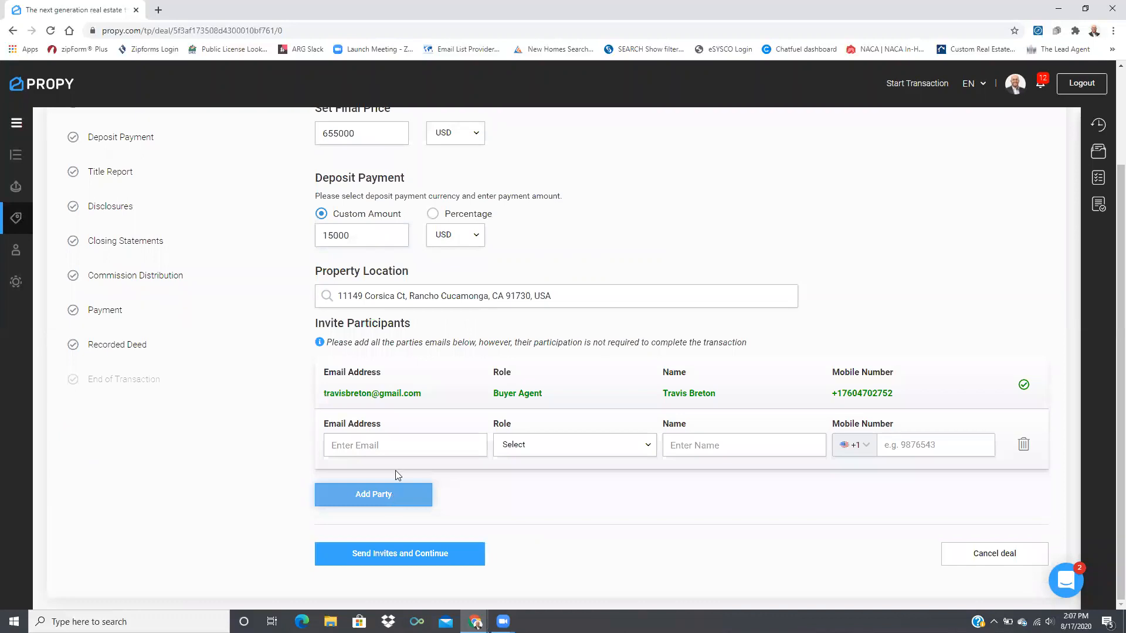
pyautogui.click(387, 443)
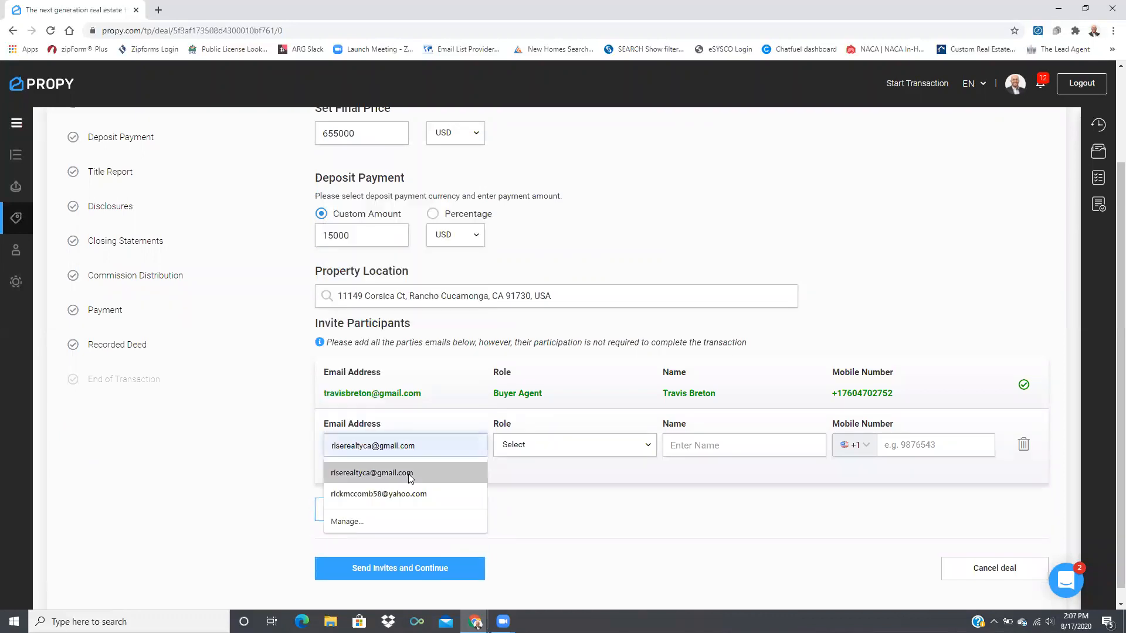
pyautogui.click(409, 475)
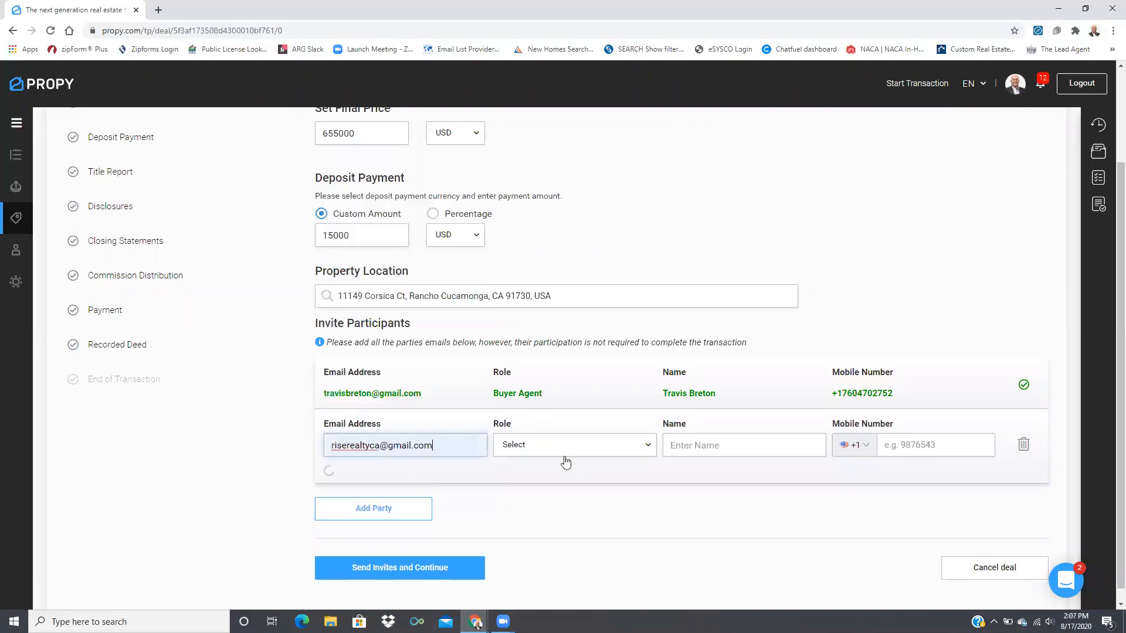
pyautogui.click(563, 448)
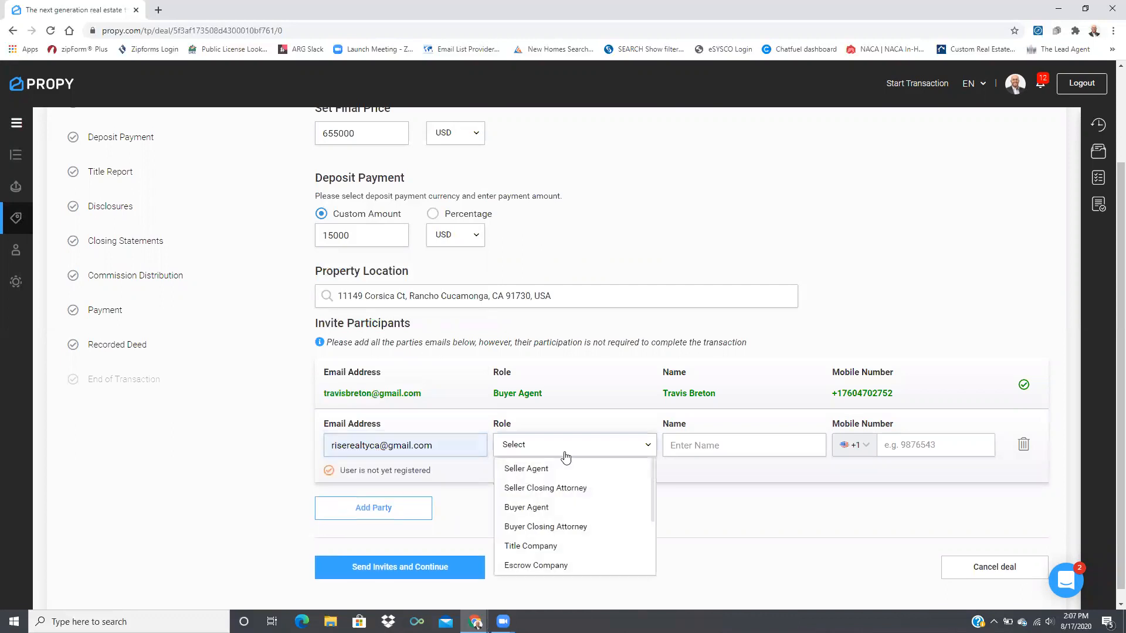
pyautogui.click(535, 469)
# Enter the seller agent's name and mobile number, then send the invitations
pyautogui.click(711, 445)
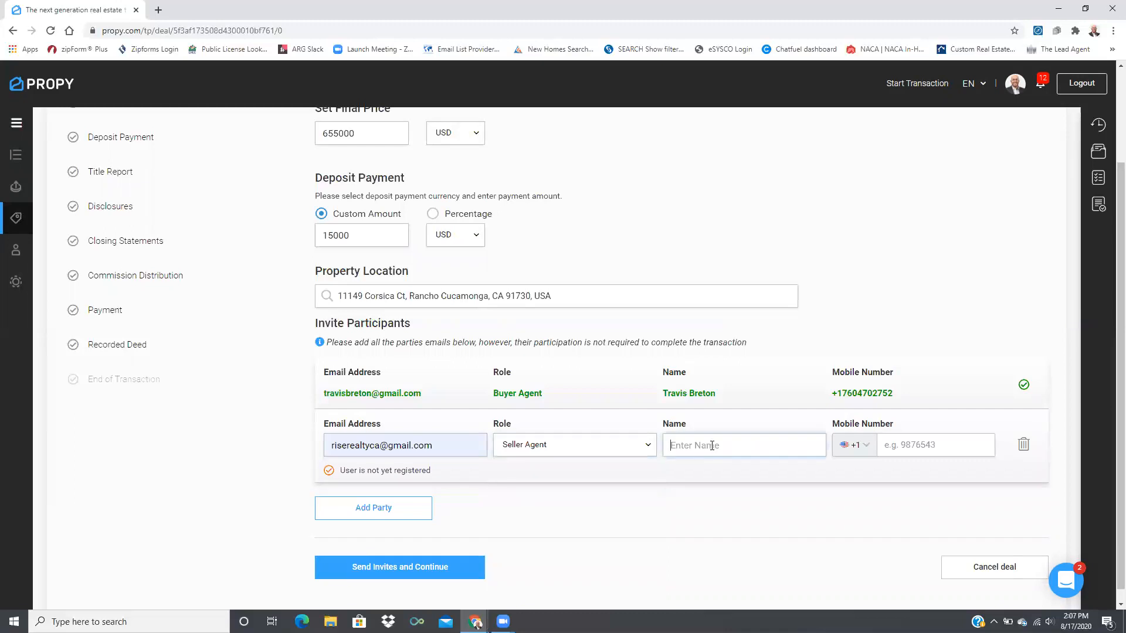
pyautogui.write('Test Teat')
pyautogui.press('BackSpace')
pyautogui.press('BackSpace')
pyautogui.write('st')
pyautogui.click(903, 447)
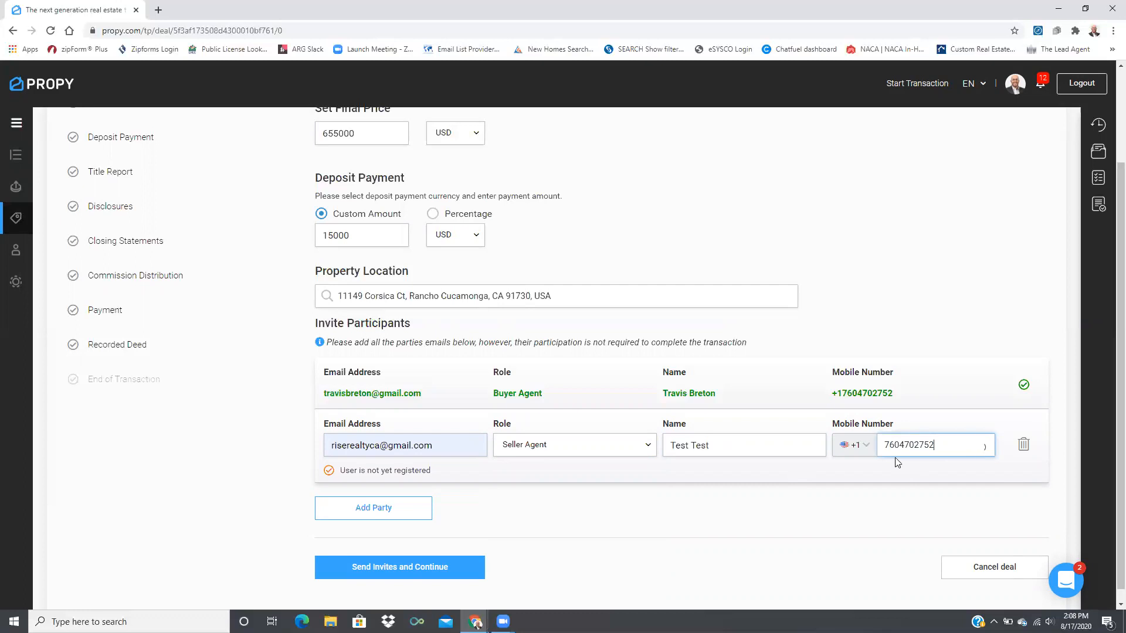
pyautogui.click(404, 567)
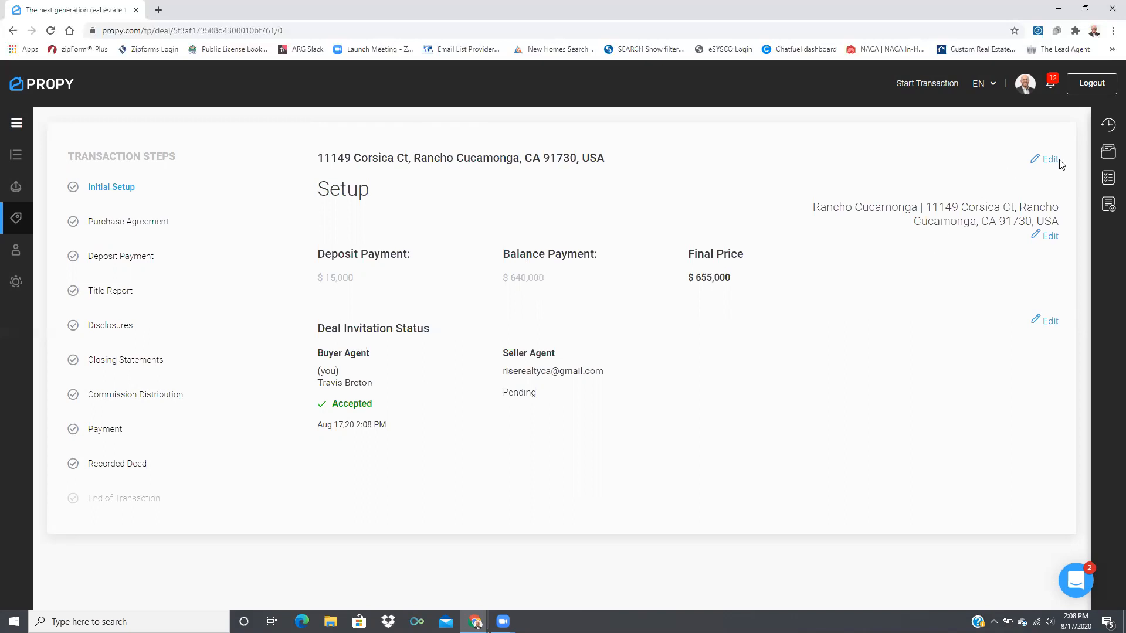
# Review the participant list under Deal Invitation Status, then cancel without changes
pyautogui.click(1049, 324)
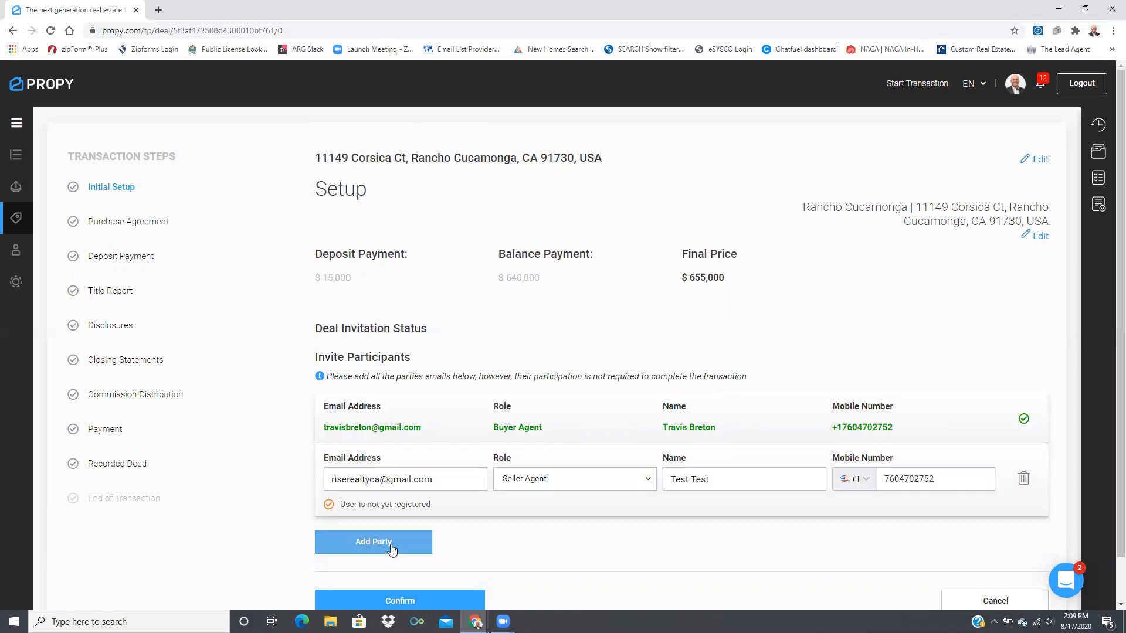
pyautogui.click(998, 559)
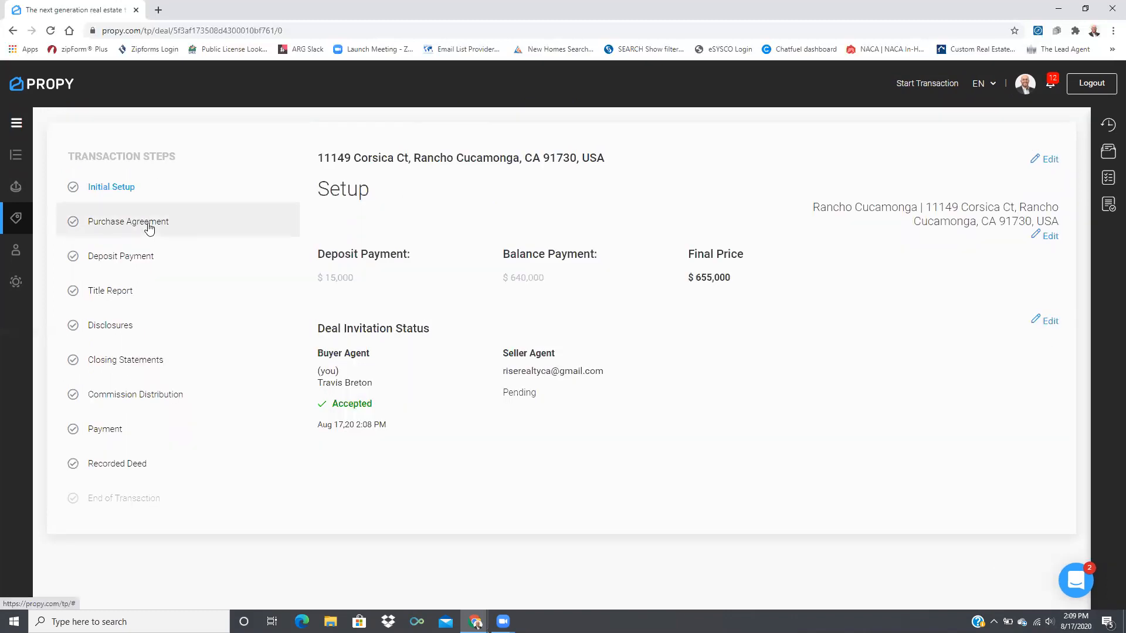
# Assign the Residential Sale checklist to the deal
pyautogui.click(1110, 179)
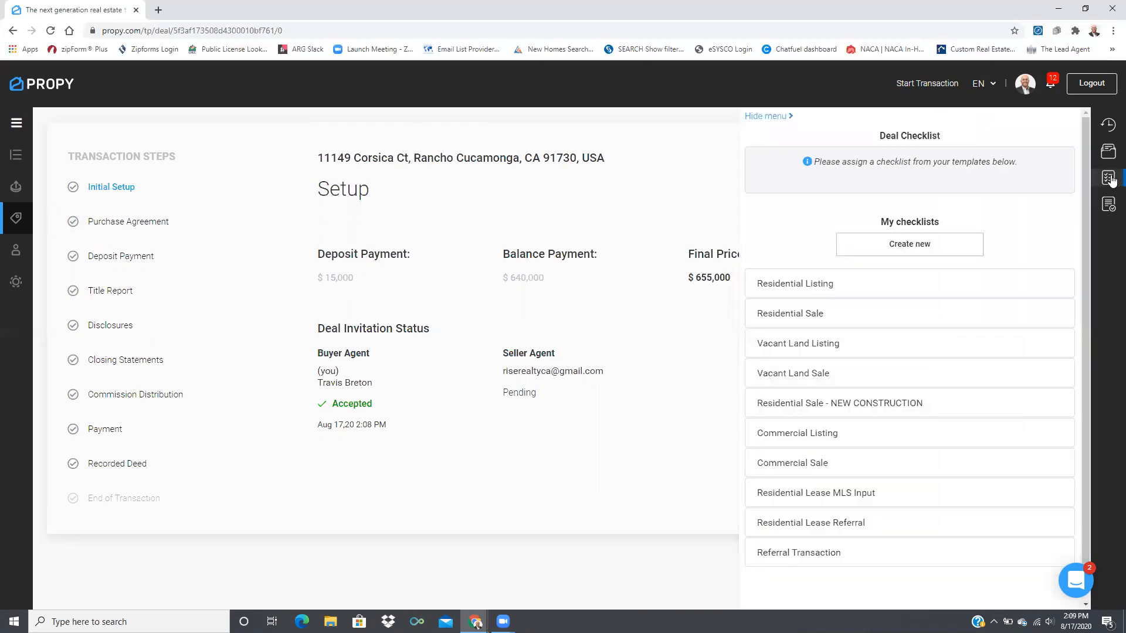
pyautogui.moveTo(869, 312)
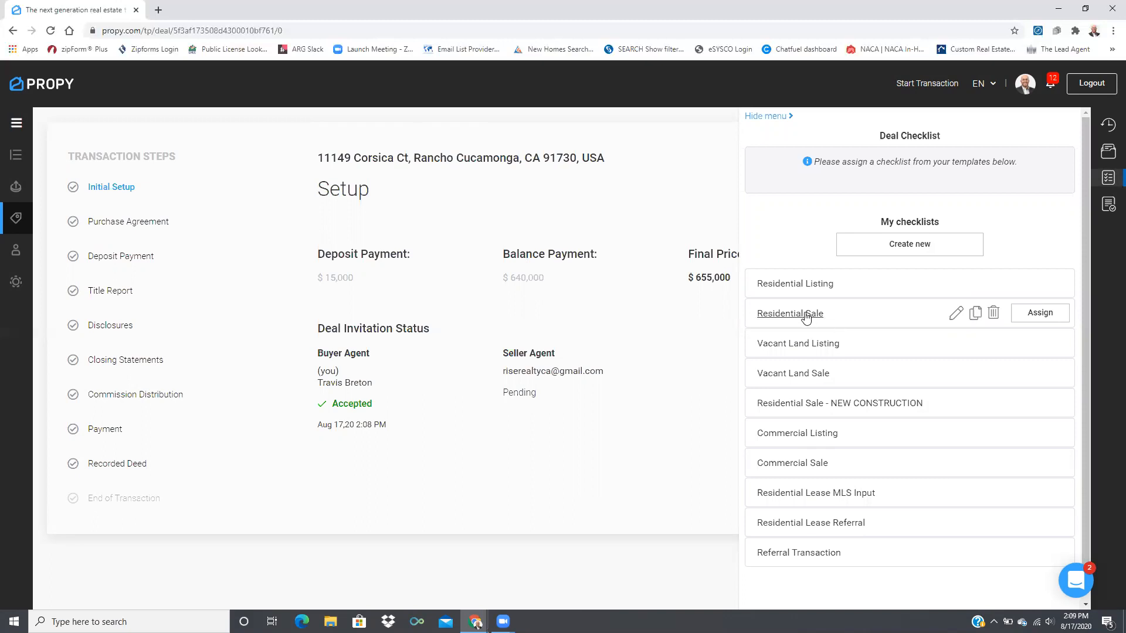
pyautogui.click(1040, 315)
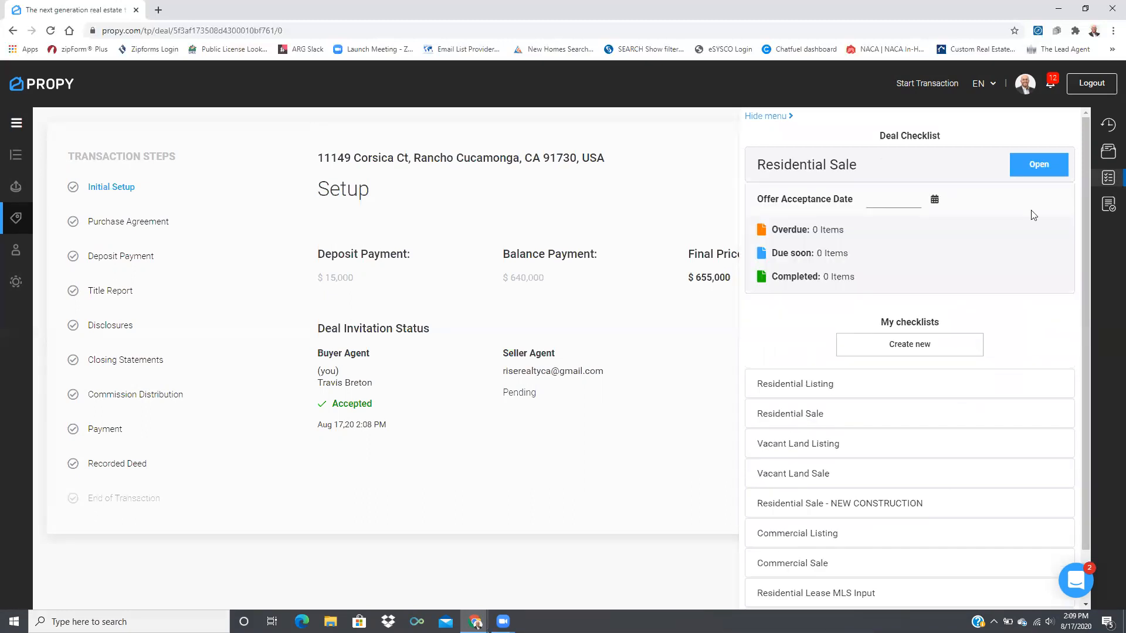
# Browse the checklist's Contracts & Addendums forms, then go back to the deal
pyautogui.click(1031, 166)
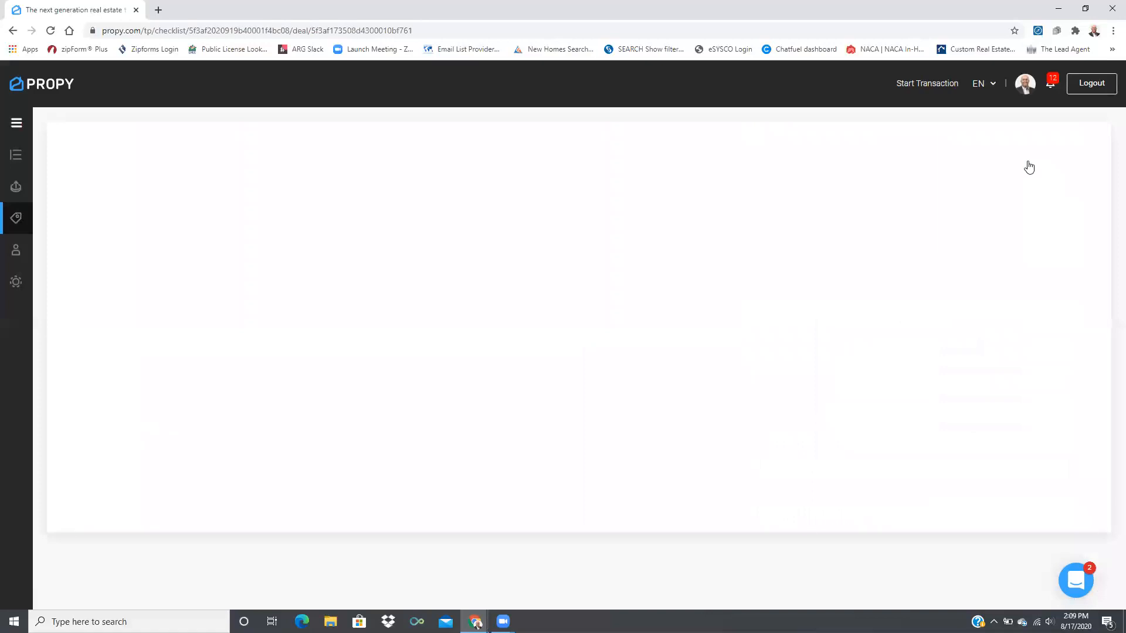
pyautogui.scroll(-1, 249, 421)
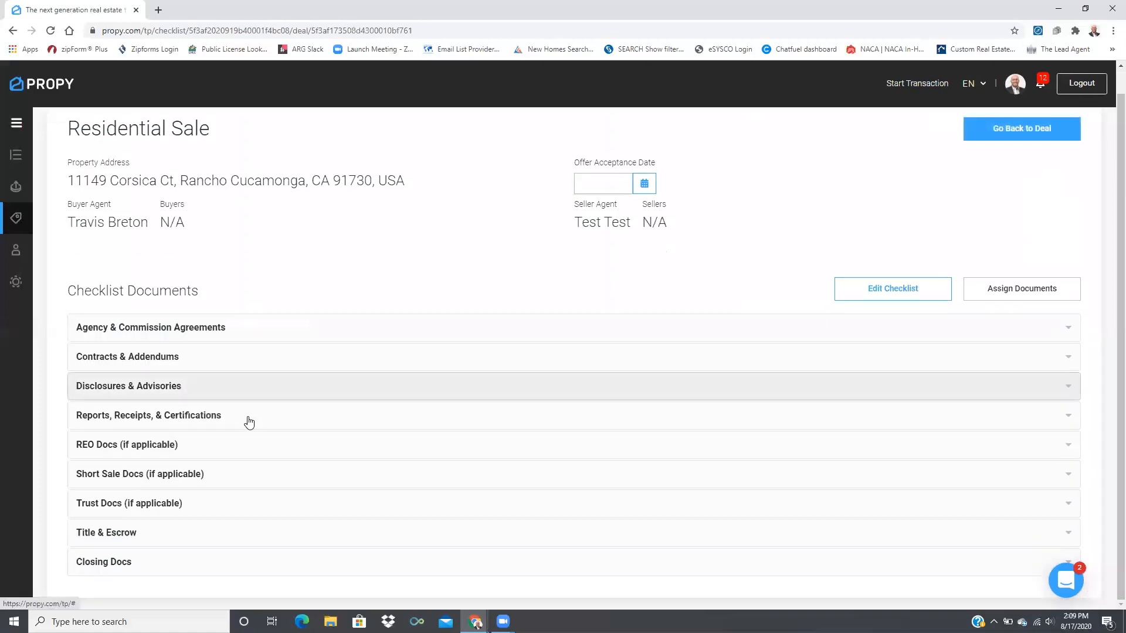
pyautogui.click(178, 359)
pyautogui.scroll(-3, 269, 442)
pyautogui.scroll(-5, 269, 442)
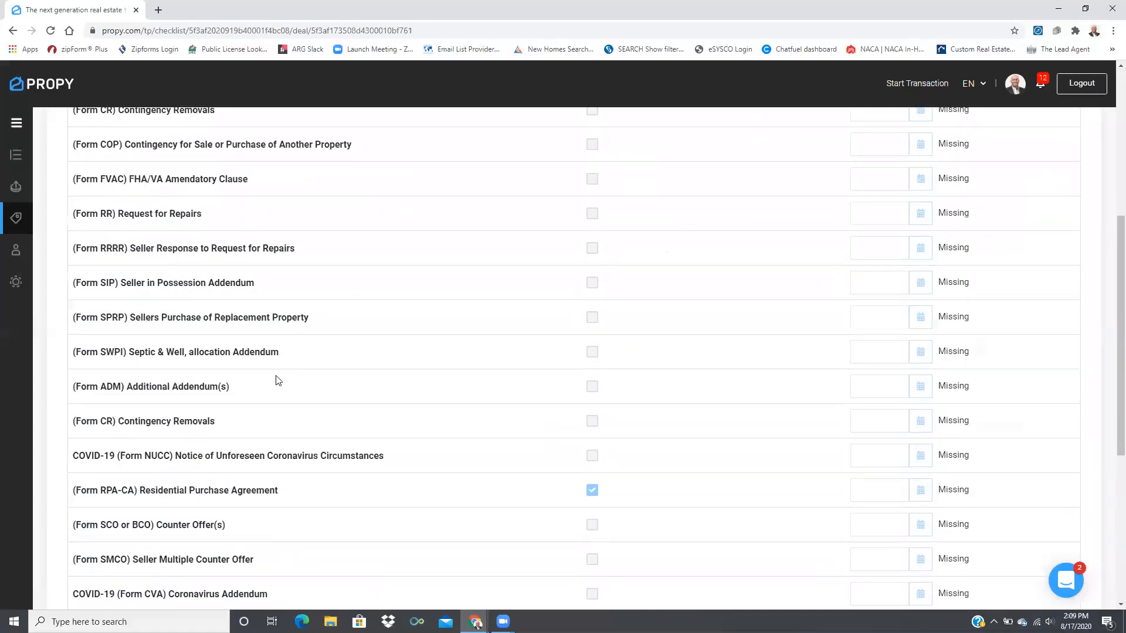
pyautogui.scroll(9, 309, 467)
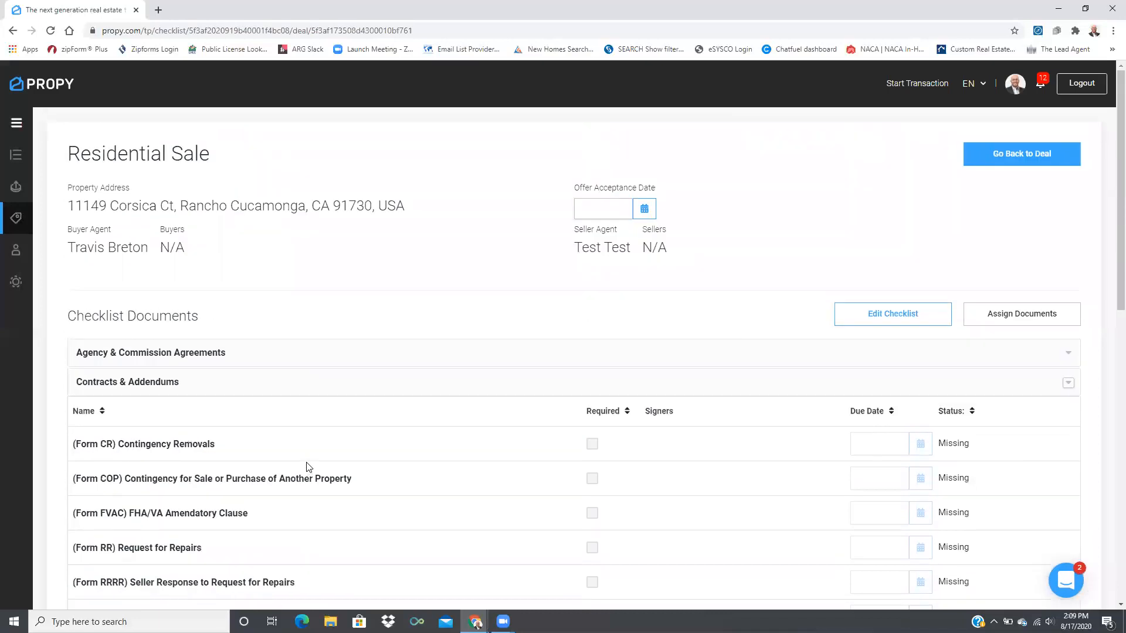
pyautogui.click(1055, 158)
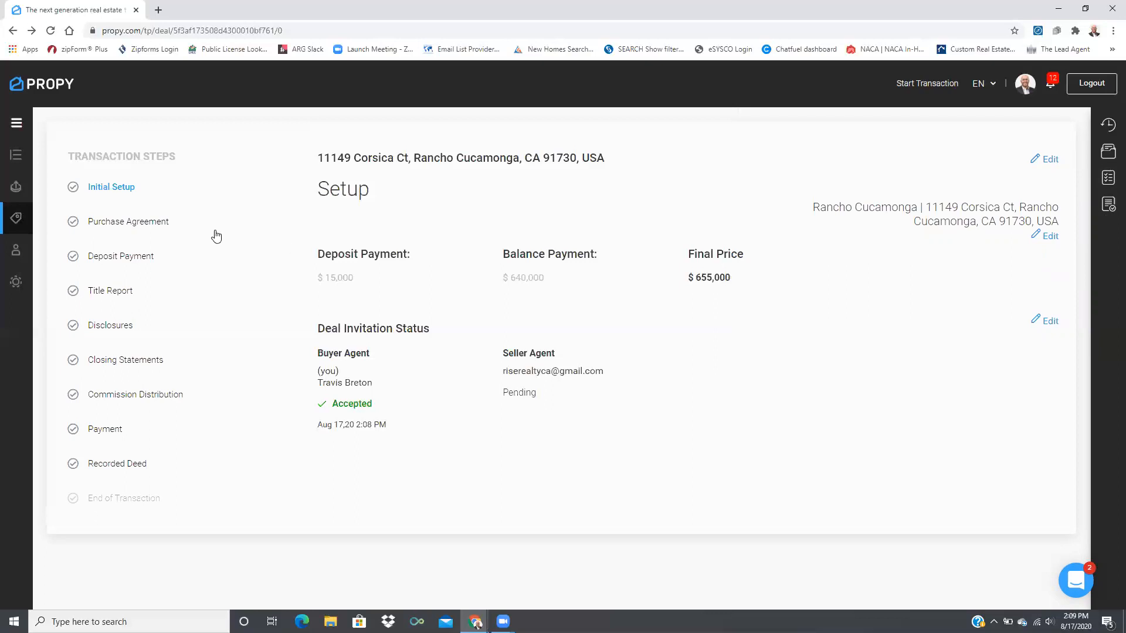
# Upload the Propy sample RPA package PDF to the Purchase Agreement step
pyautogui.click(151, 221)
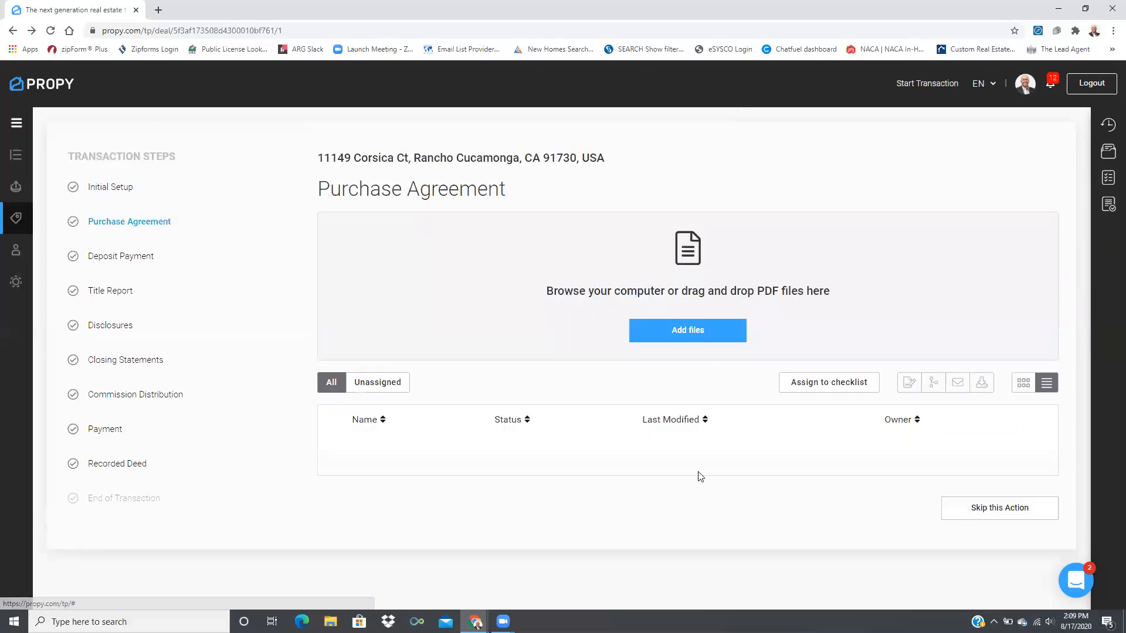
pyautogui.click(702, 332)
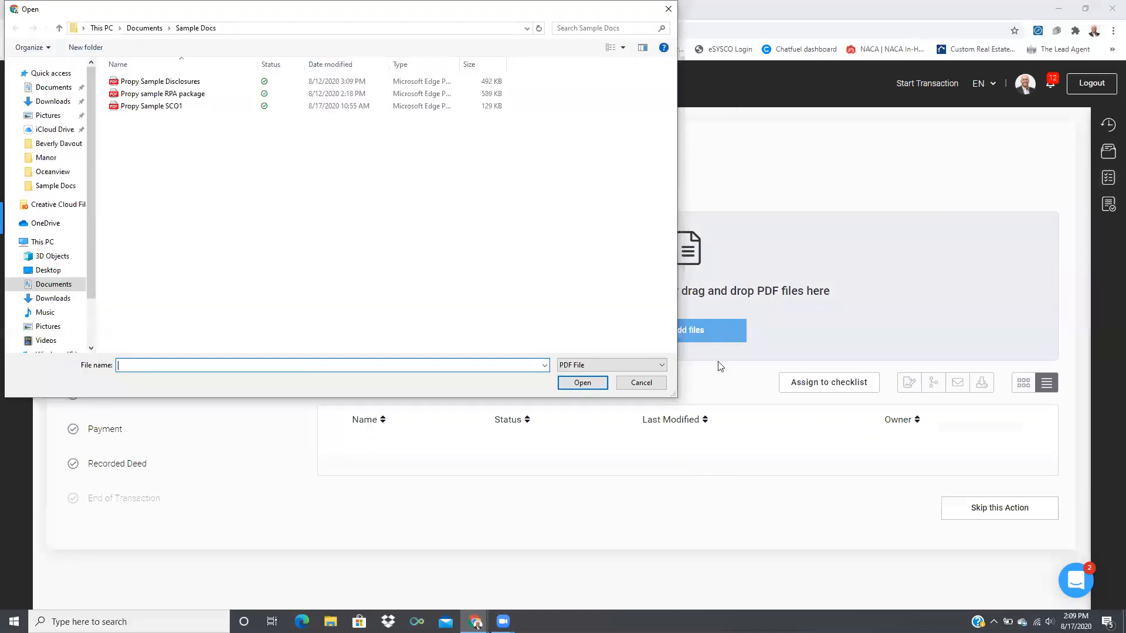
pyautogui.click(188, 94)
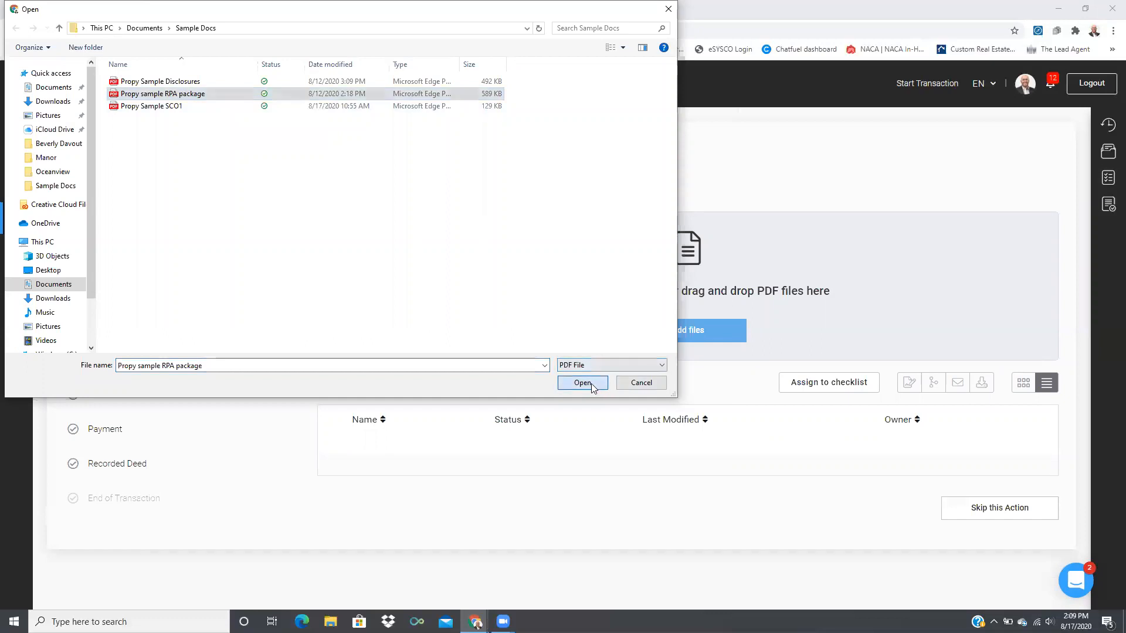
pyautogui.click(582, 383)
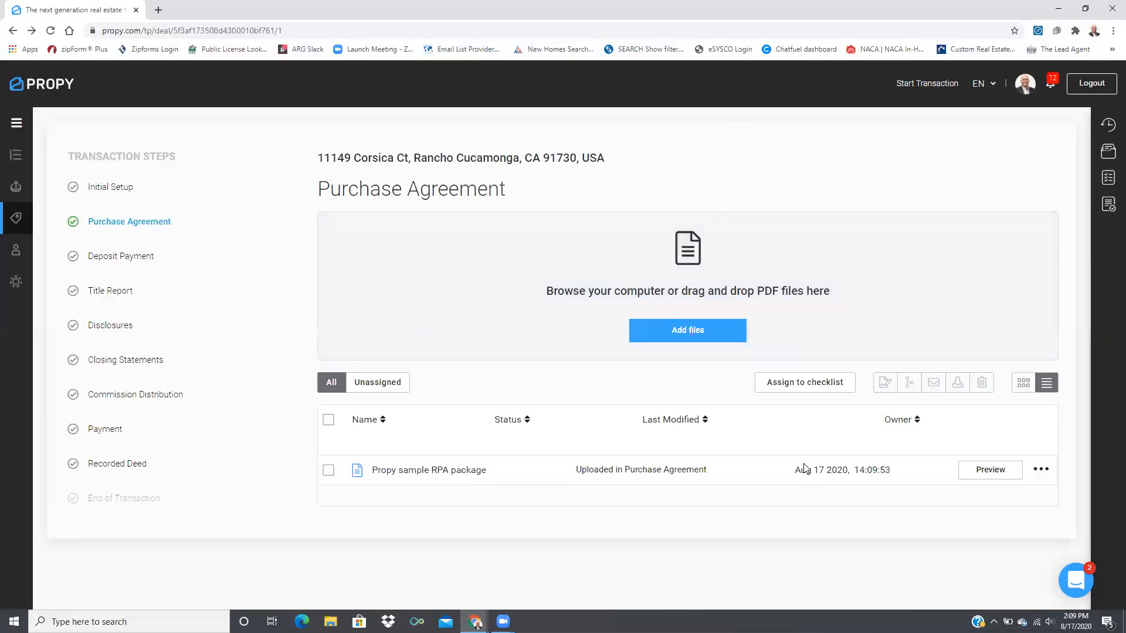
# Preview the uploaded package's 16 pages, then close the preview
pyautogui.moveTo(932, 474)
pyautogui.click(991, 469)
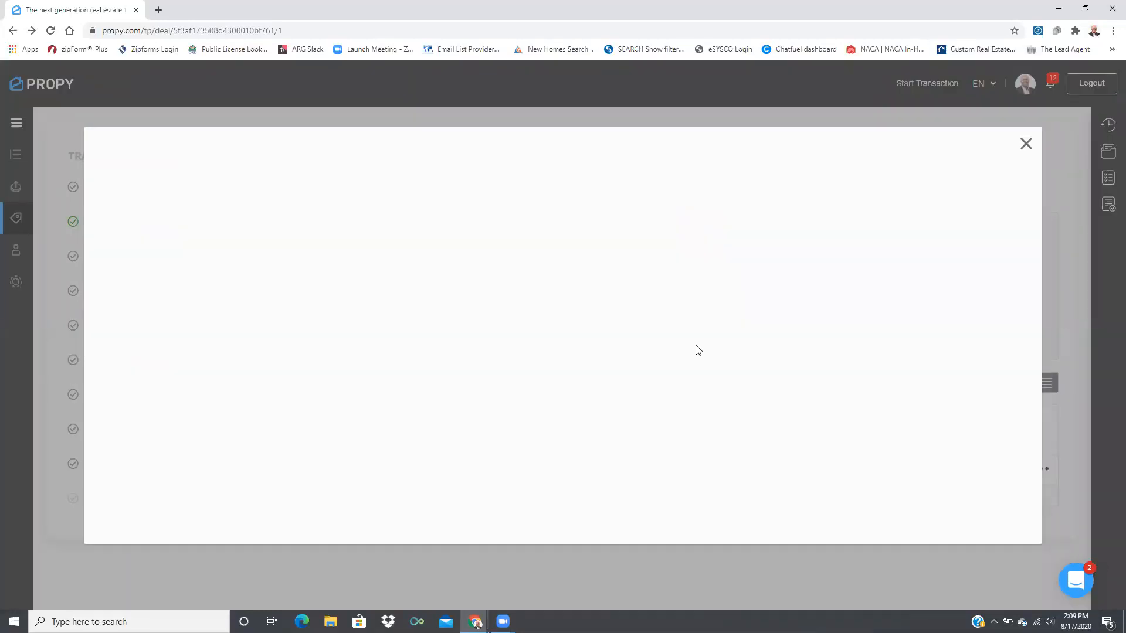
pyautogui.scroll(-8, 695, 346)
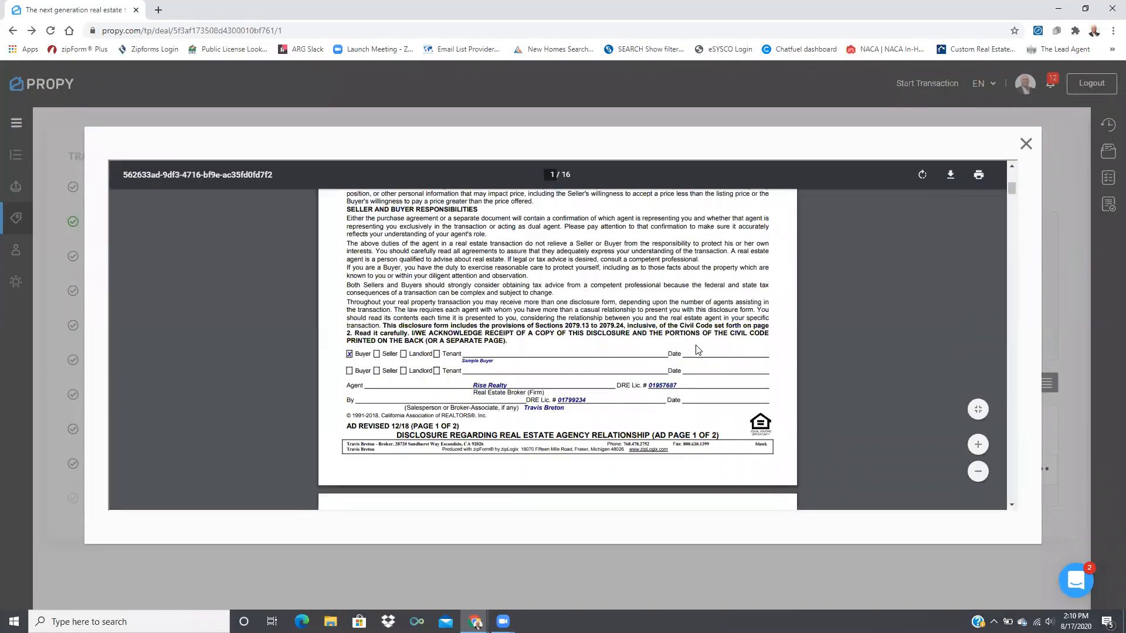
pyautogui.scroll(4, 696, 347)
pyautogui.scroll(-5, 696, 350)
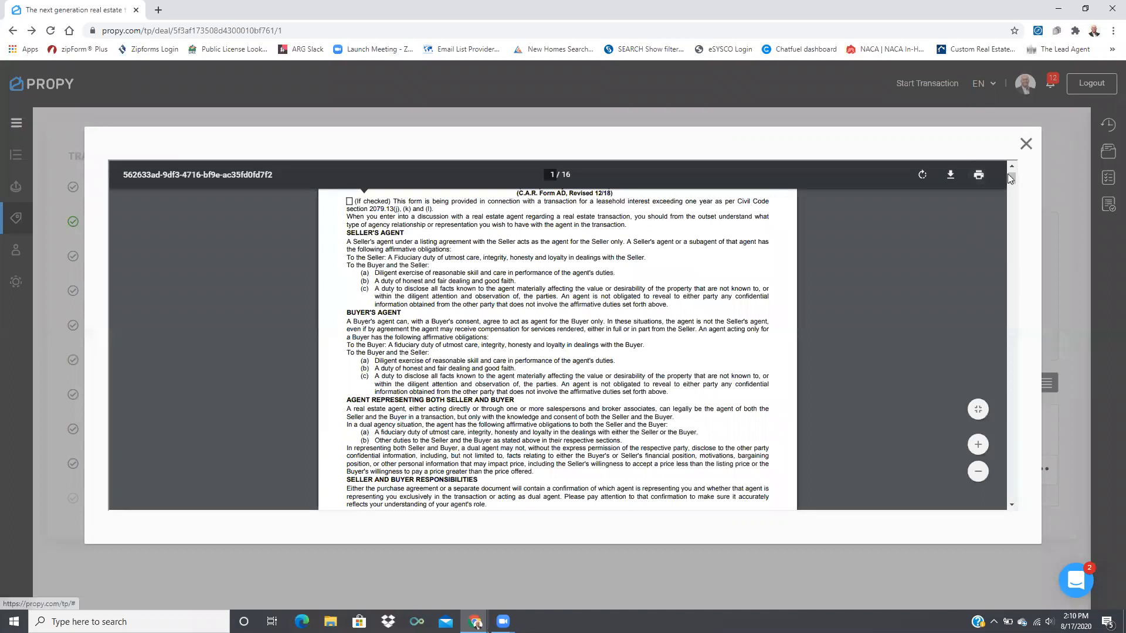
pyautogui.click(1025, 143)
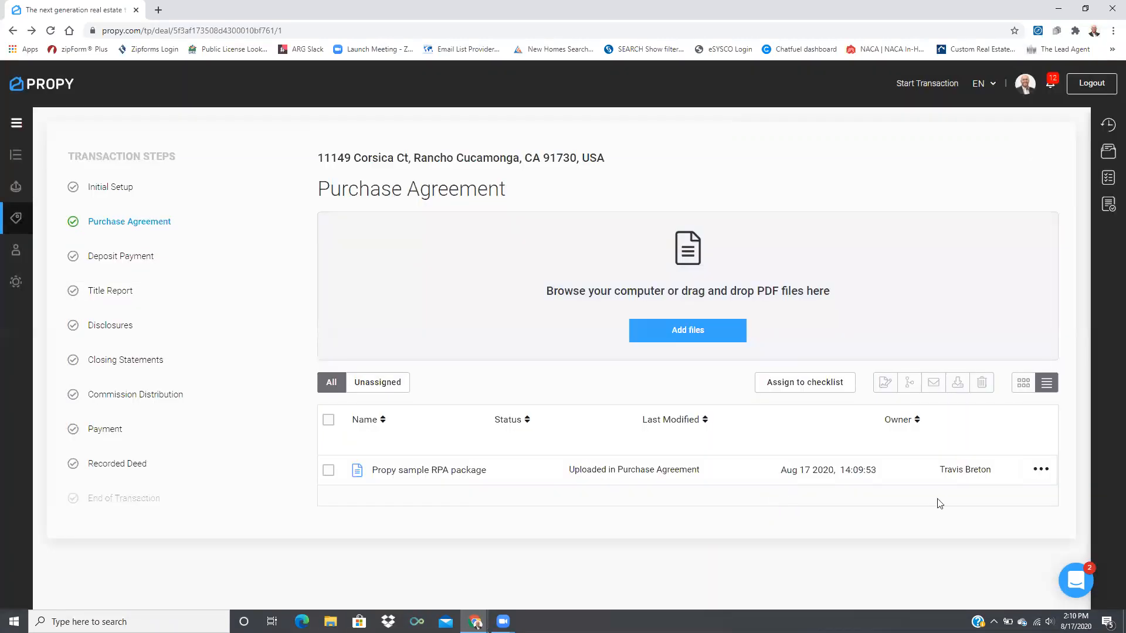
# Start splitting the RPA package, assigning Form AD Disclosure Of Agency to pages 1-2
pyautogui.click(1041, 471)
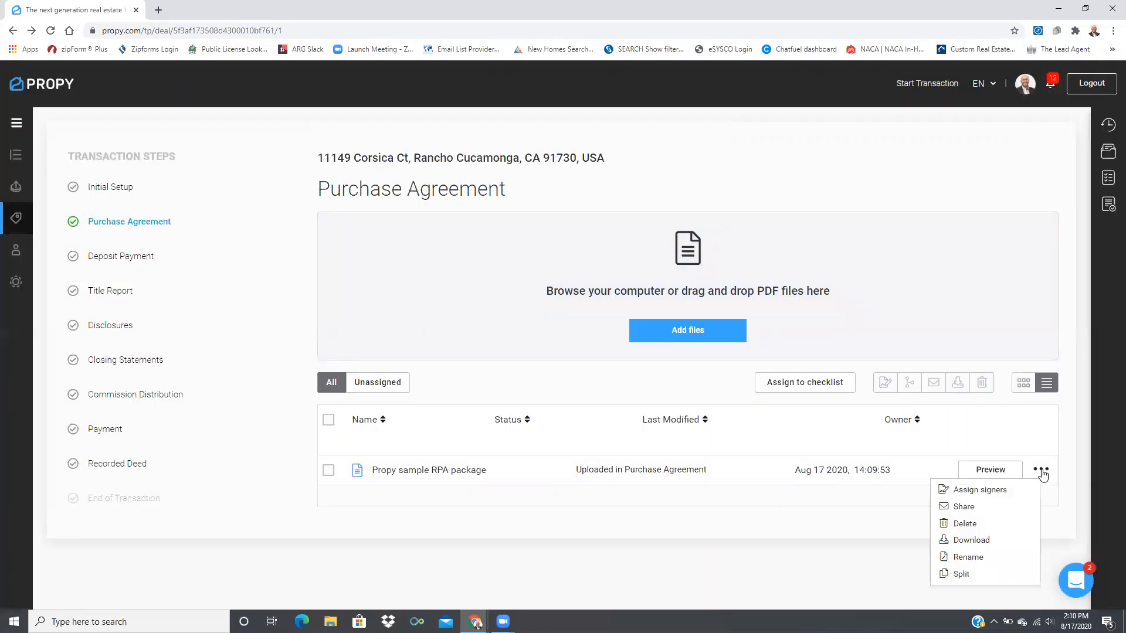
pyautogui.click(987, 580)
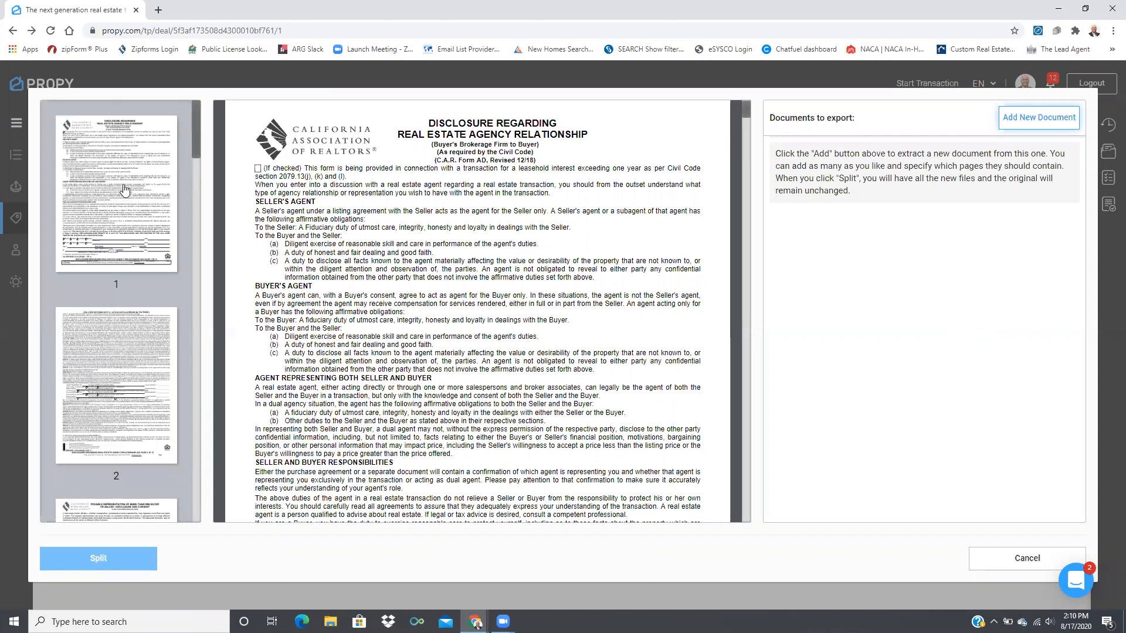
pyautogui.click(1044, 120)
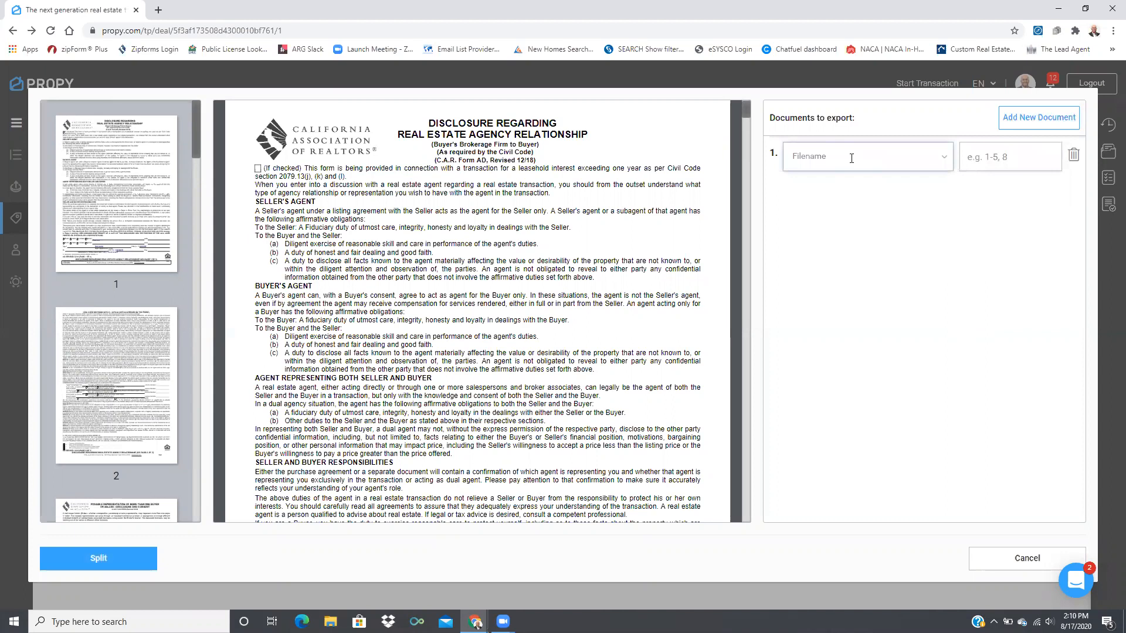
pyautogui.click(851, 158)
pyautogui.write('AD')
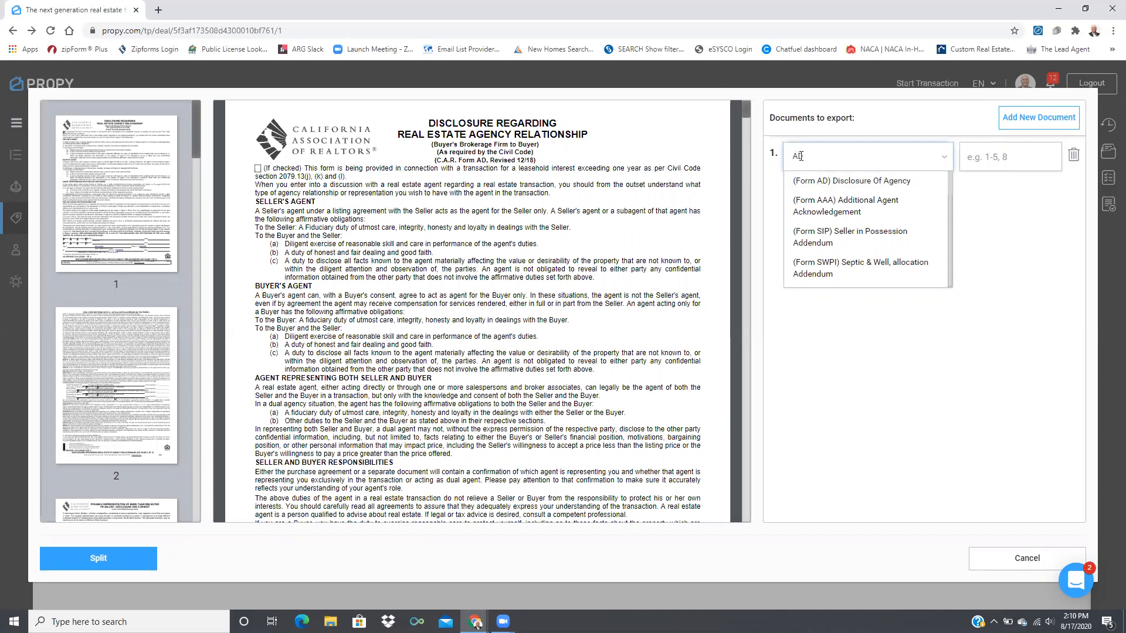
pyautogui.click(837, 184)
pyautogui.click(997, 155)
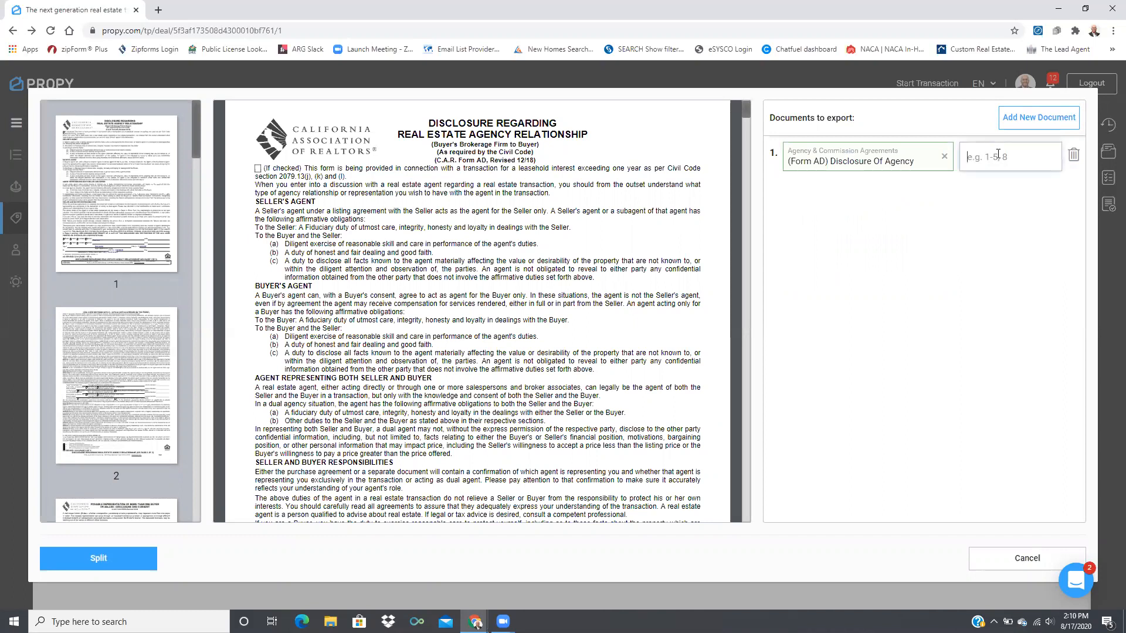
pyautogui.write('1-2')
pyautogui.scroll(-5, 109, 355)
# Add a second document, Form PRBS, covering page 3
pyautogui.click(134, 302)
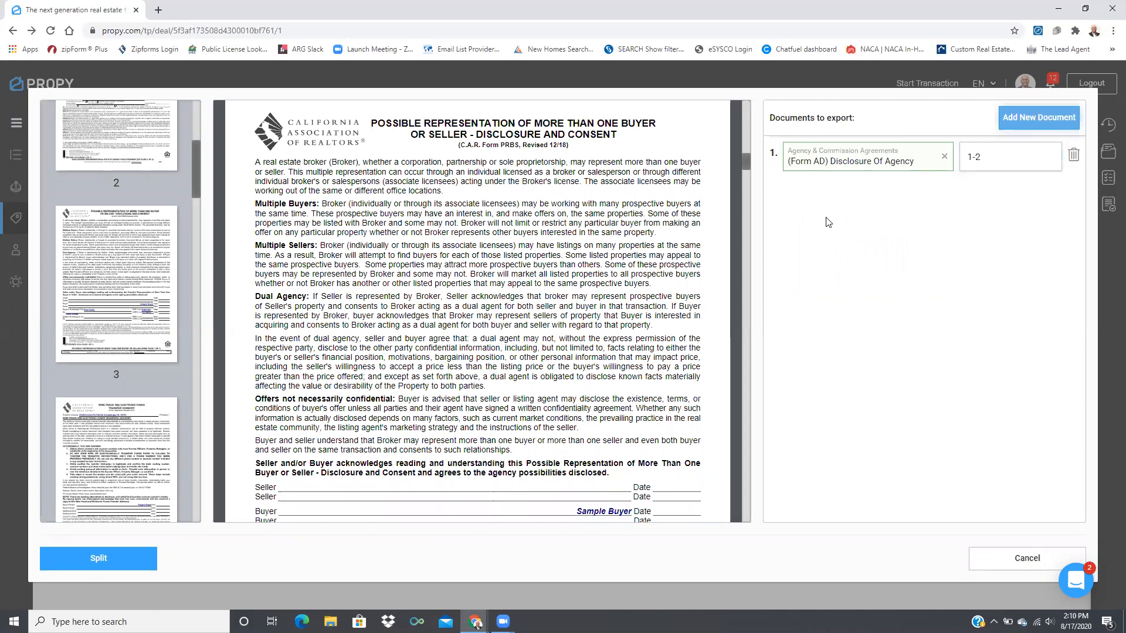
pyautogui.click(1038, 117)
pyautogui.click(859, 207)
pyautogui.write('PRBS')
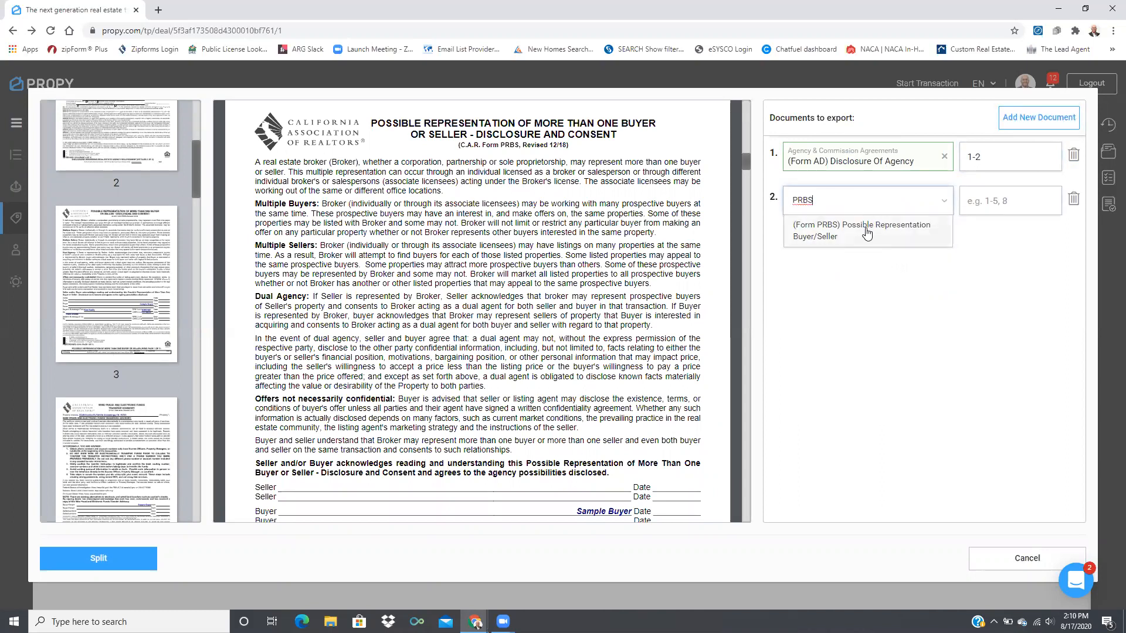
pyautogui.click(867, 233)
pyautogui.click(1017, 205)
pyautogui.write('3')
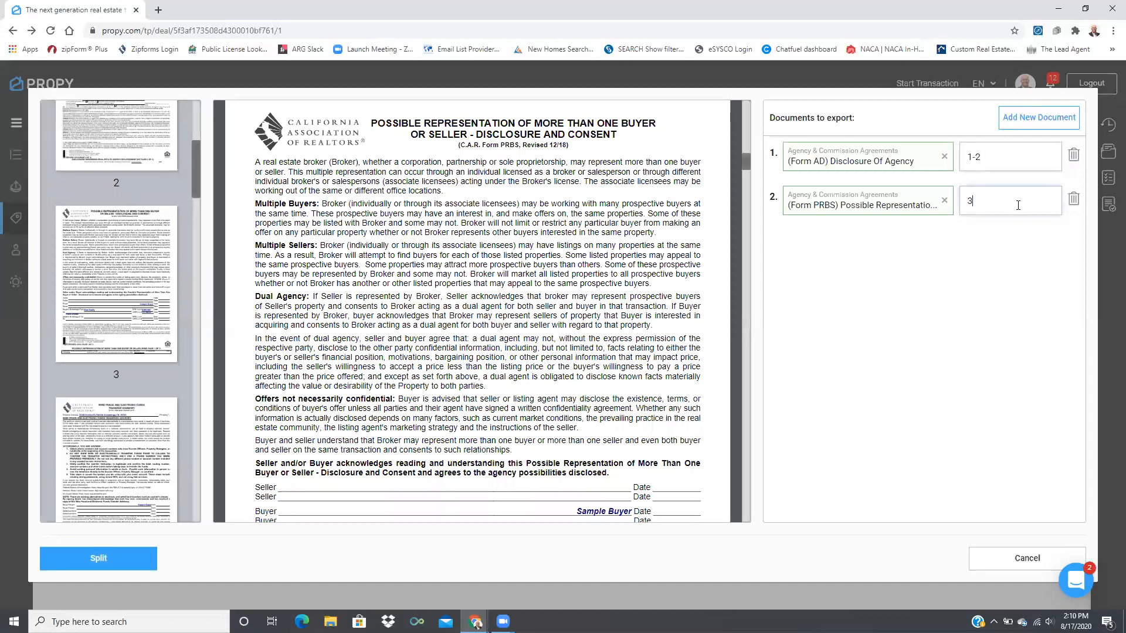
# Add a third document, Form WFA Wire Fraud Advisory, covering page 4
pyautogui.click(1018, 120)
pyautogui.click(107, 455)
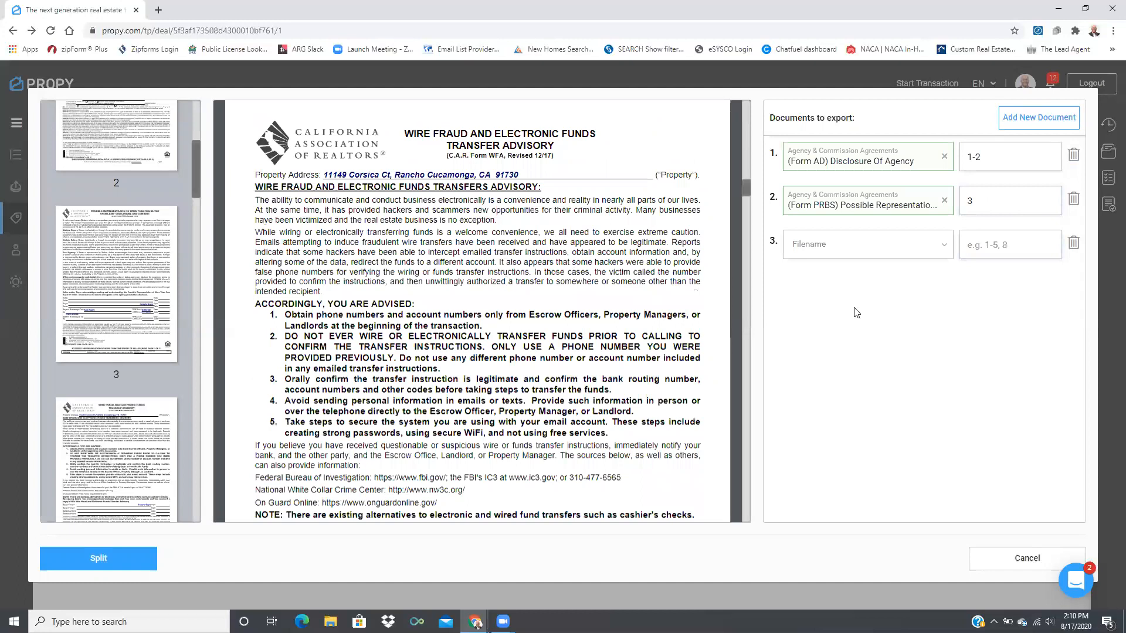
pyautogui.click(850, 247)
pyautogui.write('WFA')
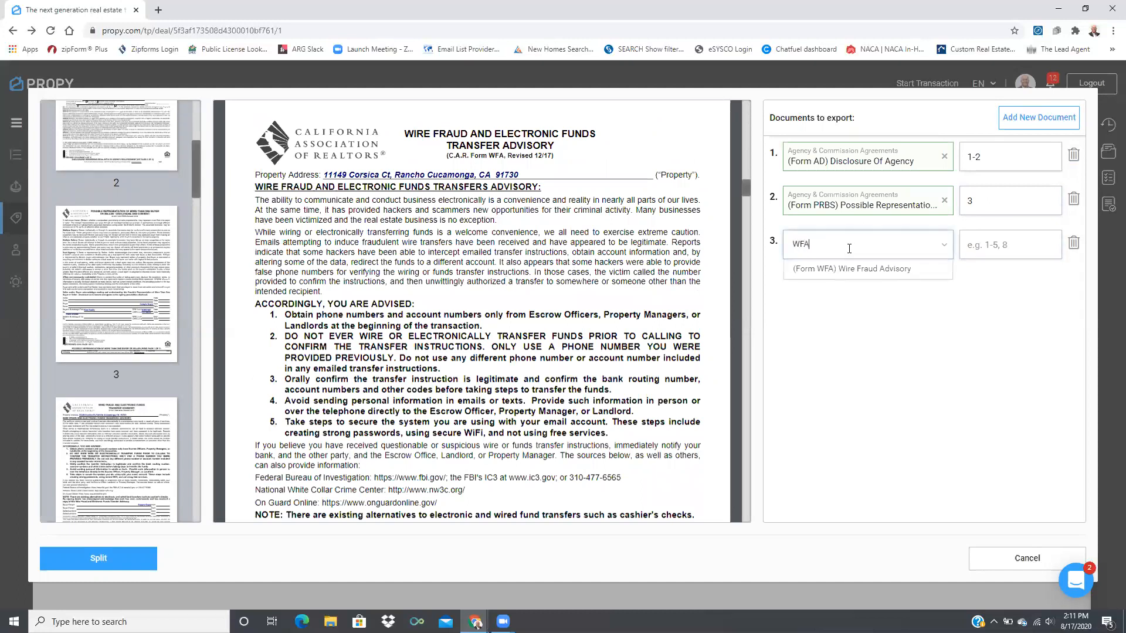
pyautogui.click(856, 271)
pyautogui.click(983, 246)
pyautogui.write('4')
# View page 5, the Residential Purchase Agreement, and add a fourth document row
pyautogui.scroll(-5, 107, 292)
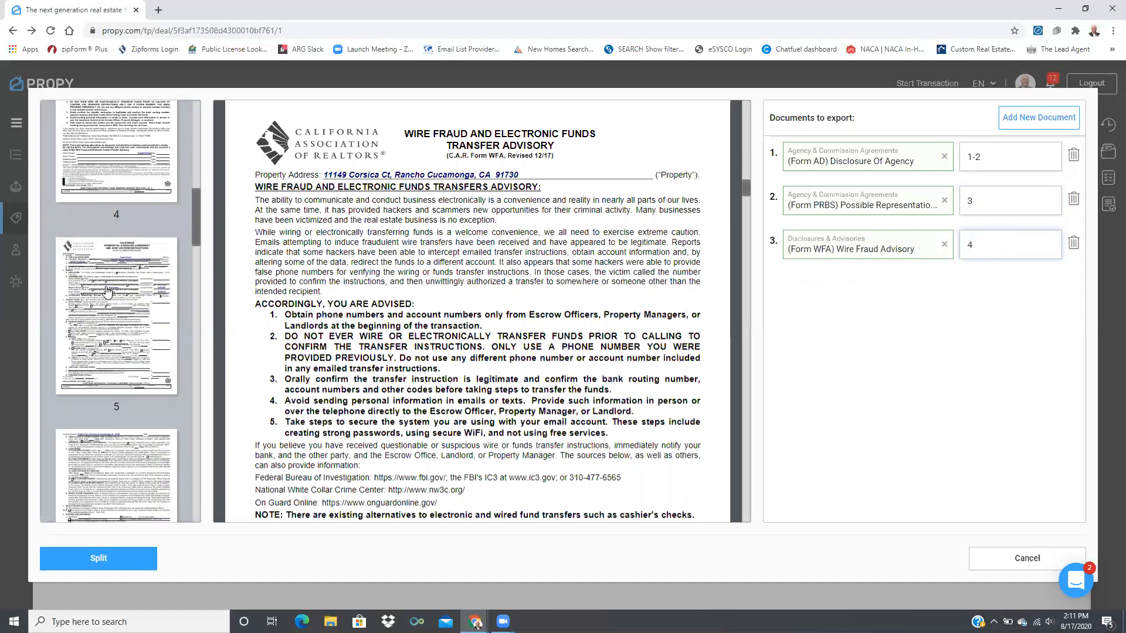
pyautogui.click(107, 292)
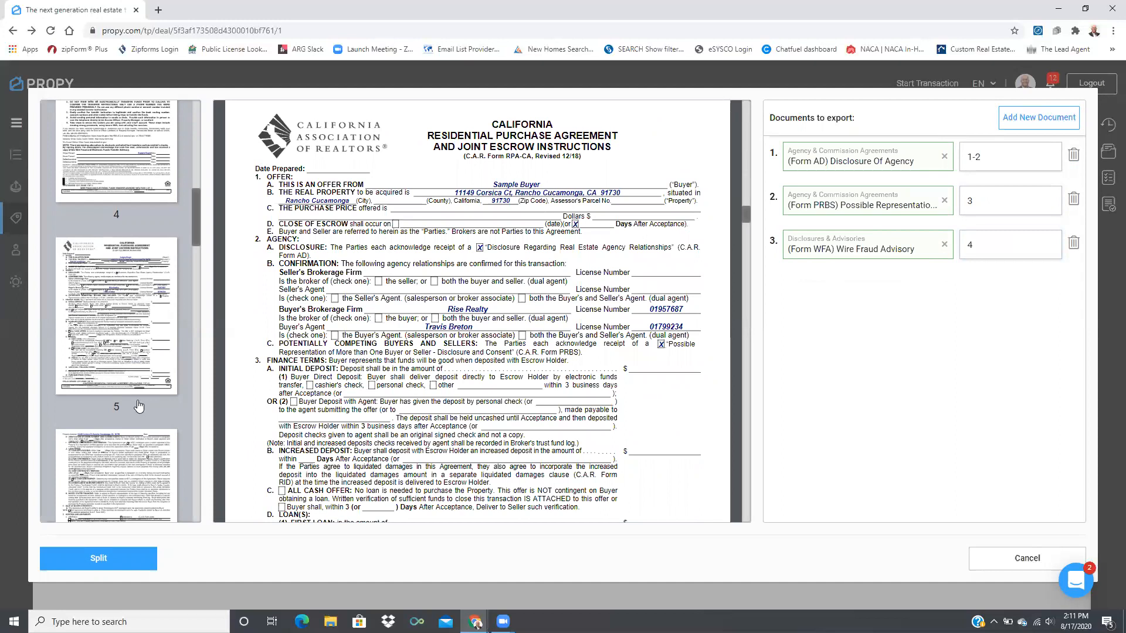
pyautogui.scroll(-15, 139, 352)
pyautogui.scroll(-4, 140, 352)
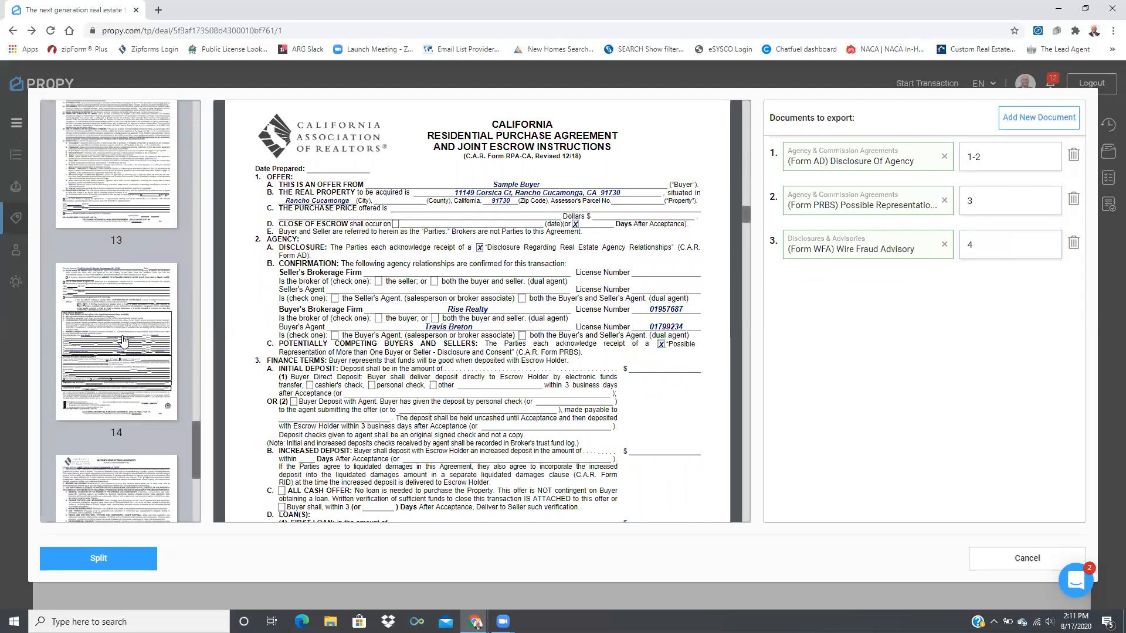
pyautogui.click(1043, 118)
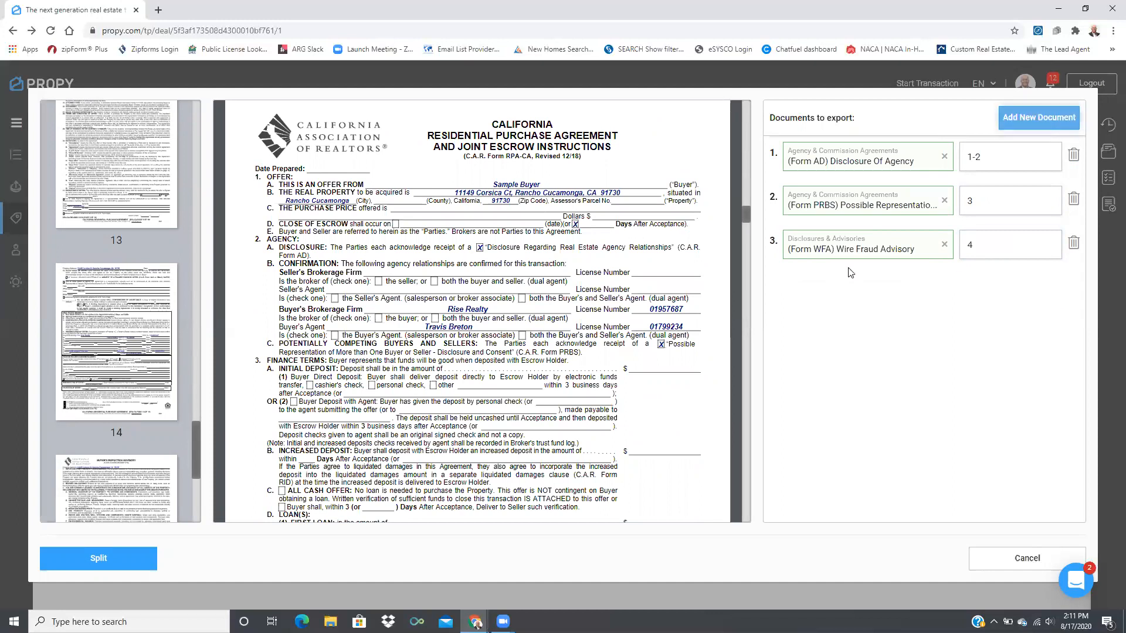
# Assign Form RPA-CA Residential Purchase Agreement to pages 5-14
pyautogui.click(995, 291)
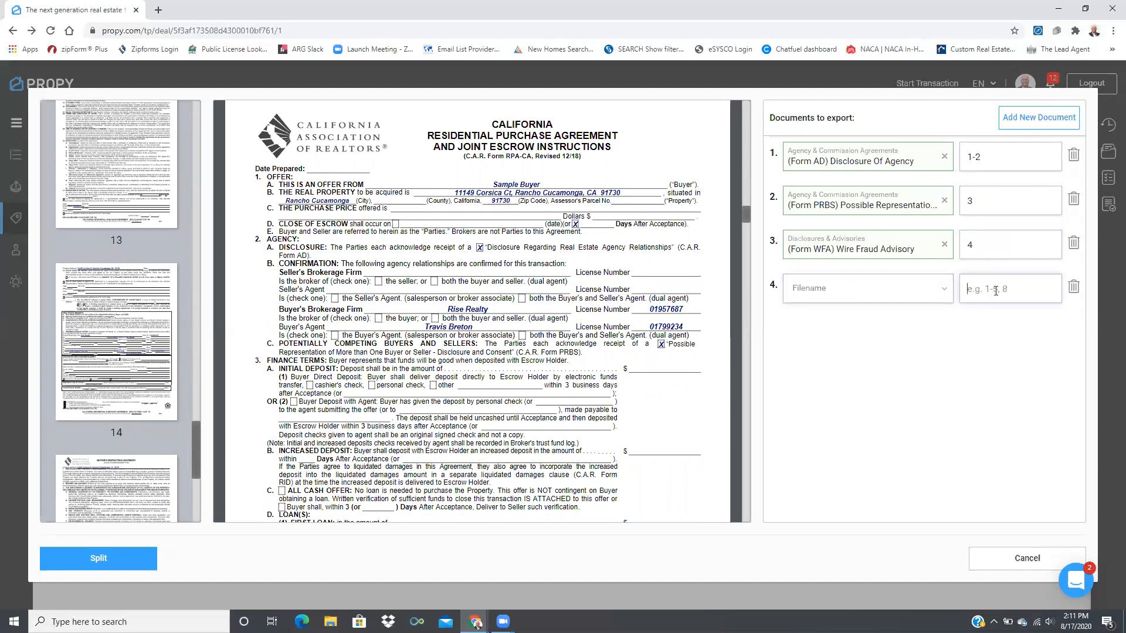
pyautogui.write('5-14')
pyautogui.click(824, 289)
pyautogui.write('RPA')
pyautogui.click(858, 326)
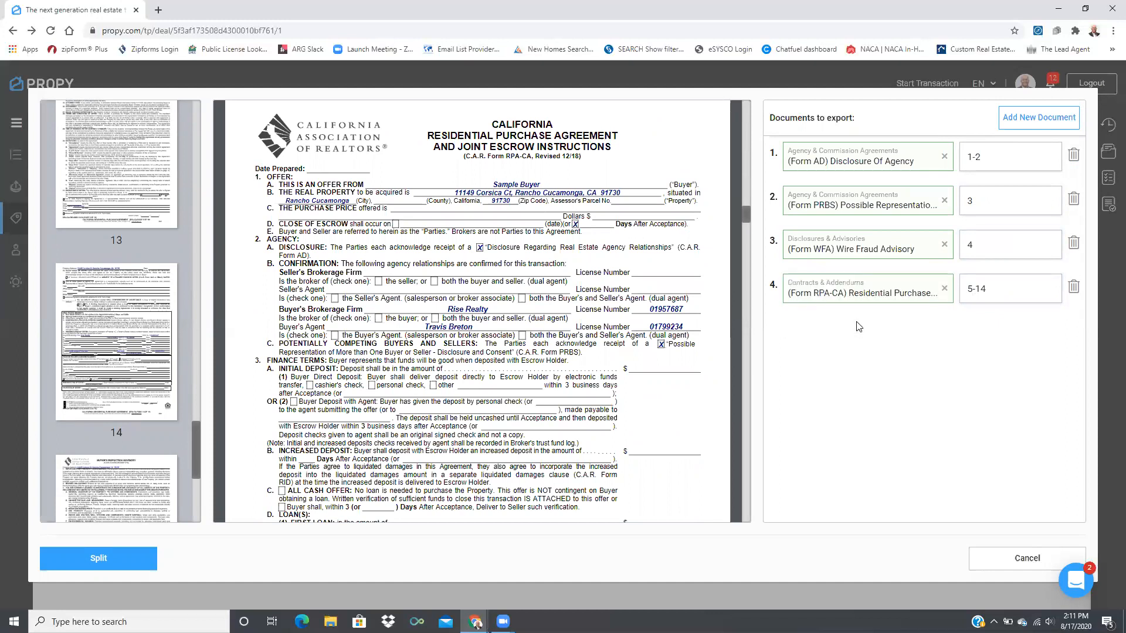
# Add a fifth document, Form BIA Buyers Inspection Advisory, covering page 15
pyautogui.click(1038, 117)
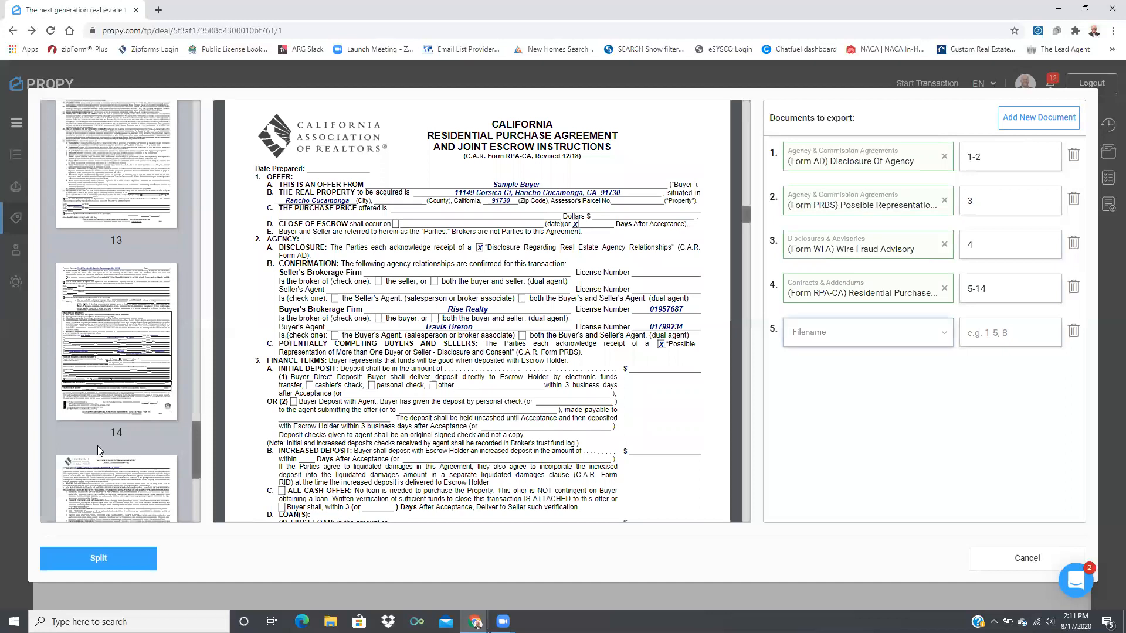
pyautogui.scroll(-5, 98, 446)
pyautogui.click(116, 218)
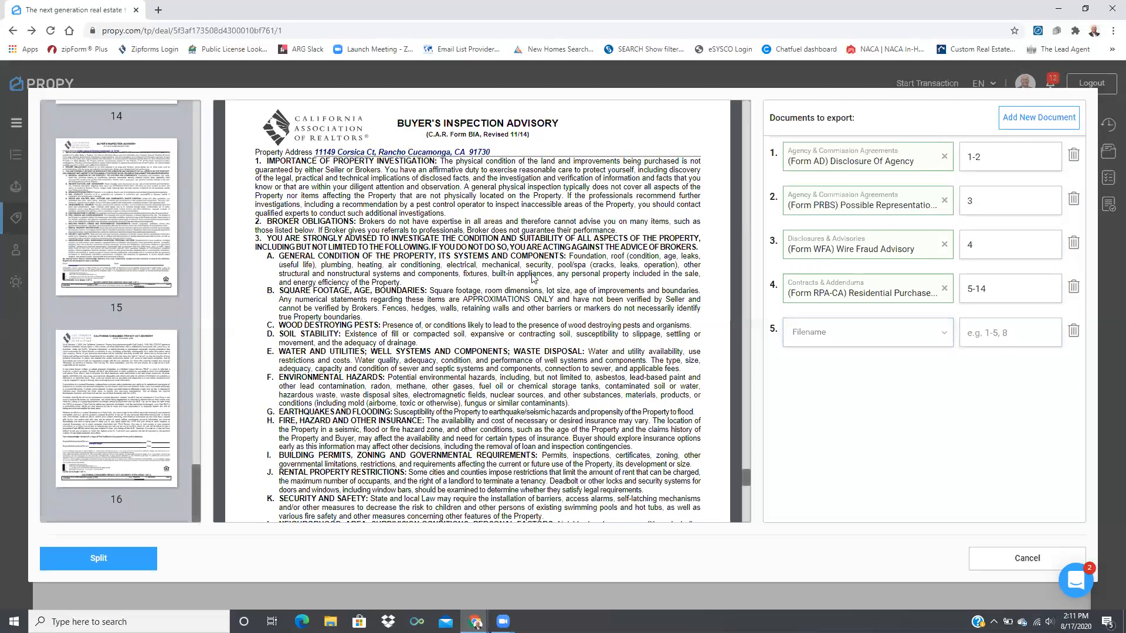
pyautogui.click(834, 328)
pyautogui.write('BIA')
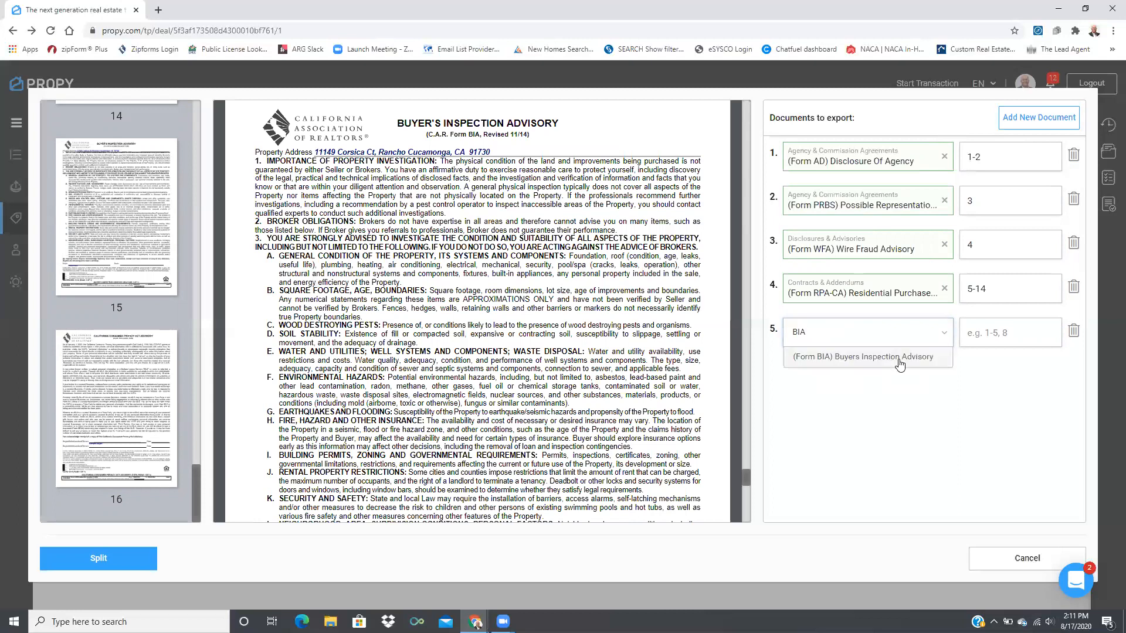
pyautogui.click(900, 363)
pyautogui.click(1003, 340)
pyautogui.write('15')
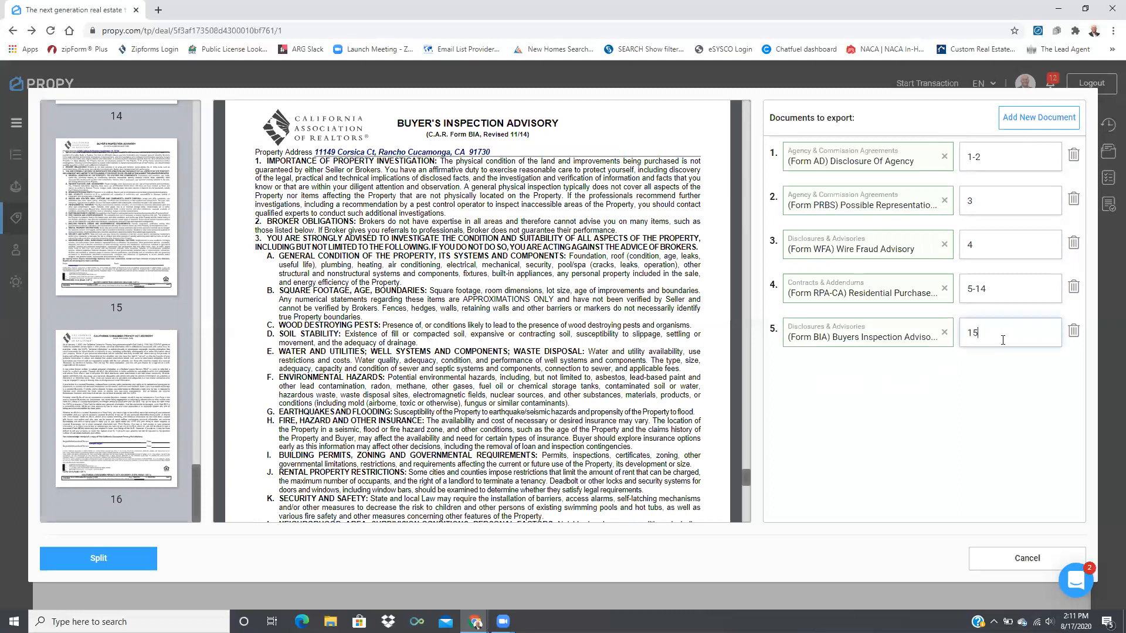
# Add Form CCPA for page 16 and split the PDF into the listed forms
pyautogui.click(124, 467)
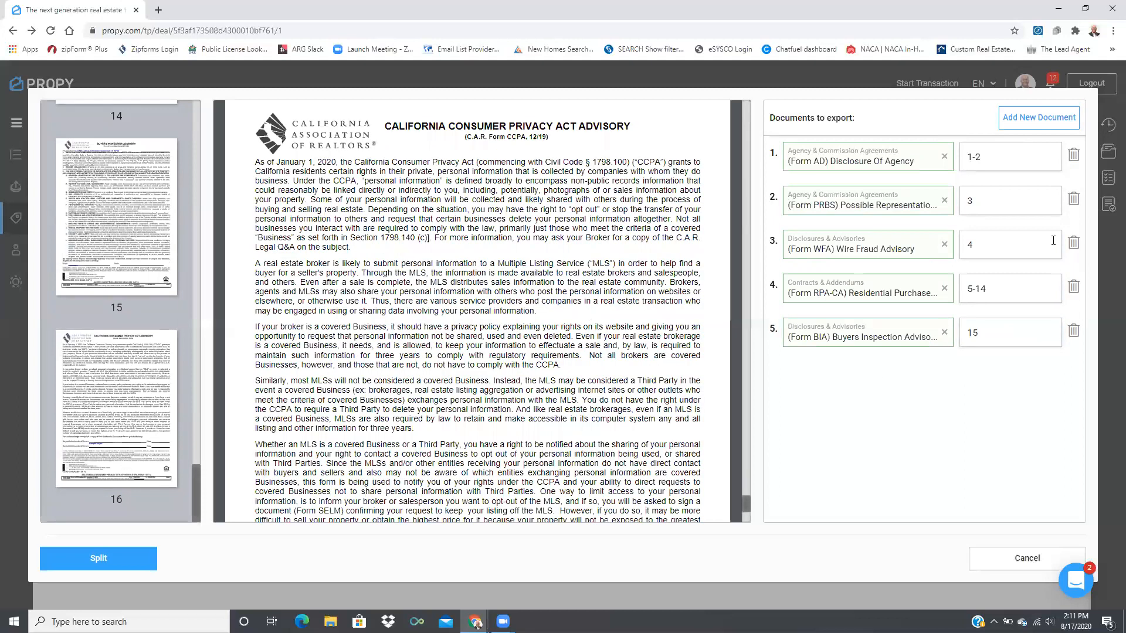
pyautogui.click(1048, 122)
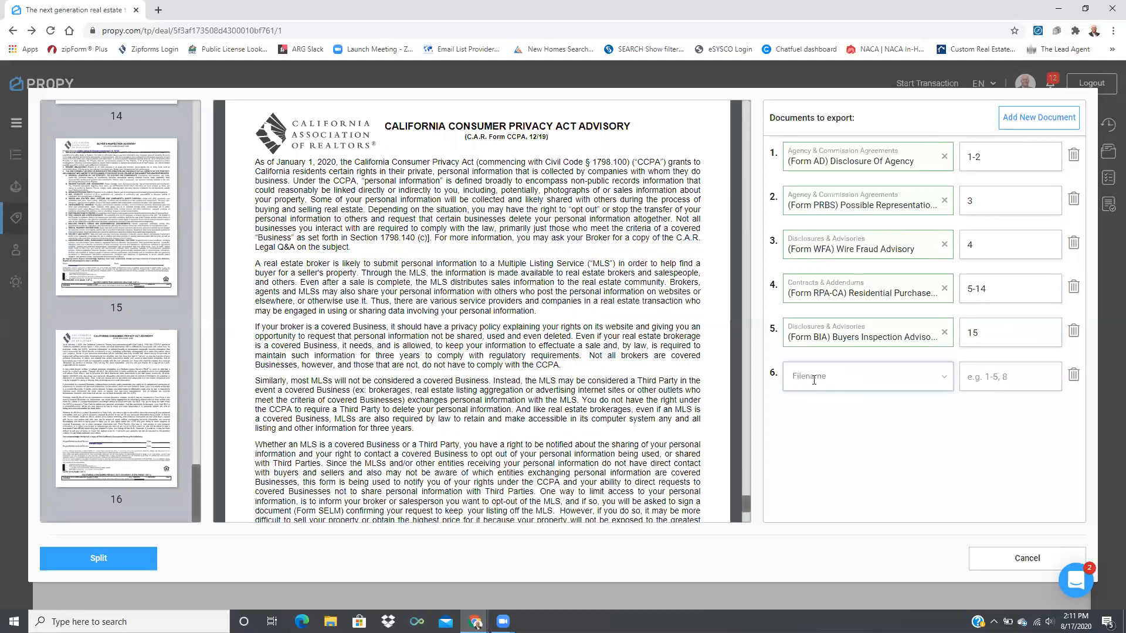
pyautogui.write('CCPA')
pyautogui.click(950, 413)
pyautogui.click(990, 370)
pyautogui.write('16')
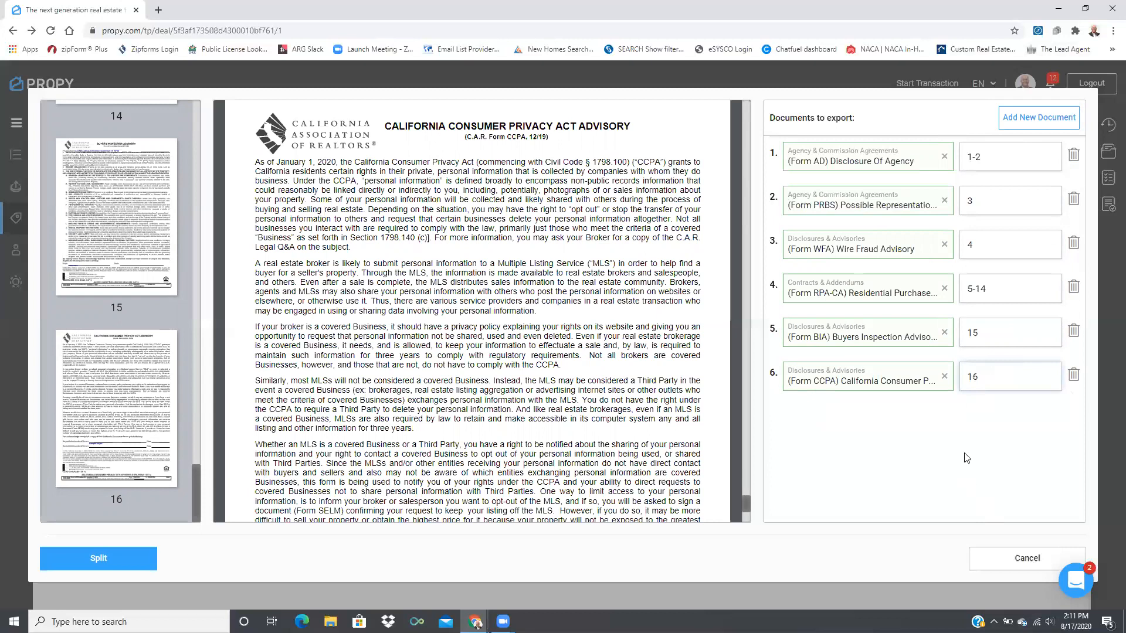
pyautogui.click(91, 558)
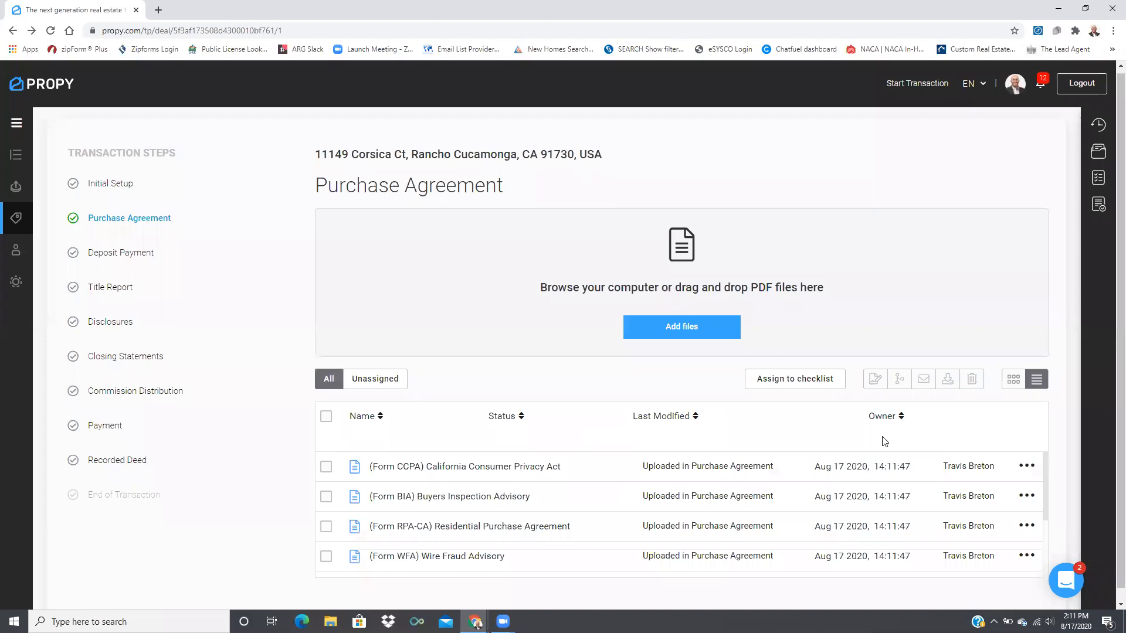
# Open the deal's Residential Sale checklist from the Checklist panel
pyautogui.scroll(-1, 886, 440)
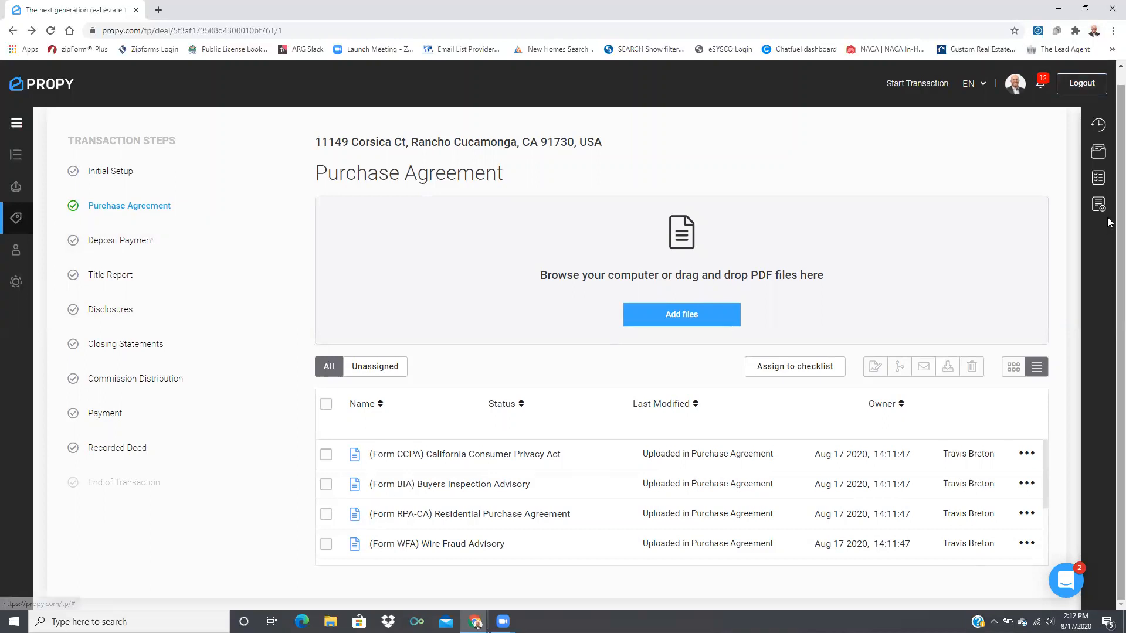
pyautogui.click(1098, 178)
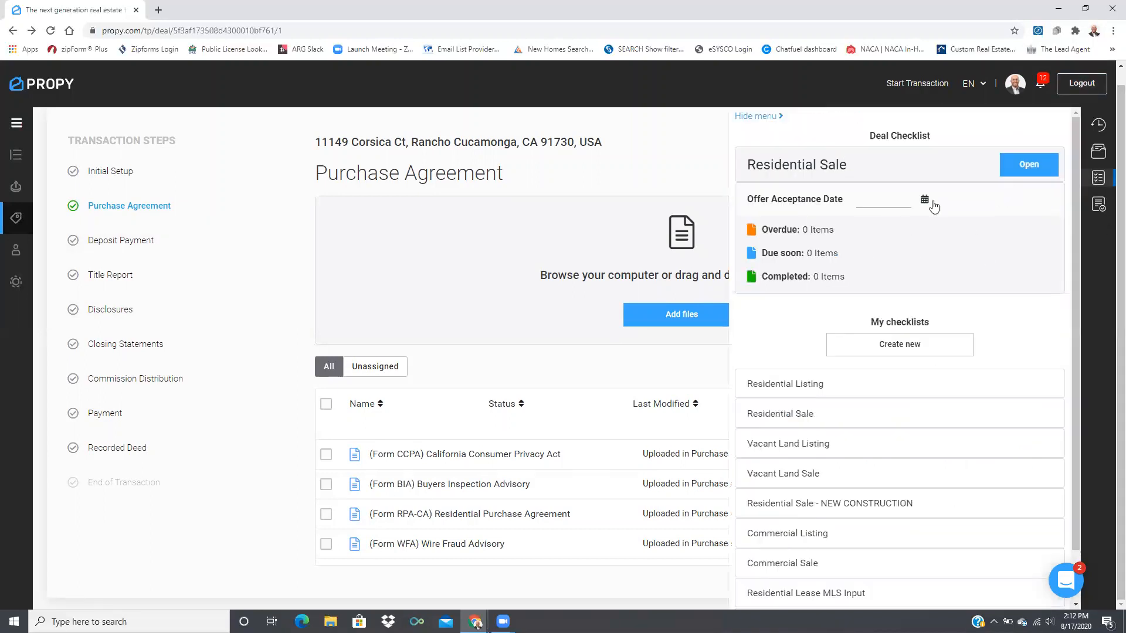
pyautogui.click(1043, 159)
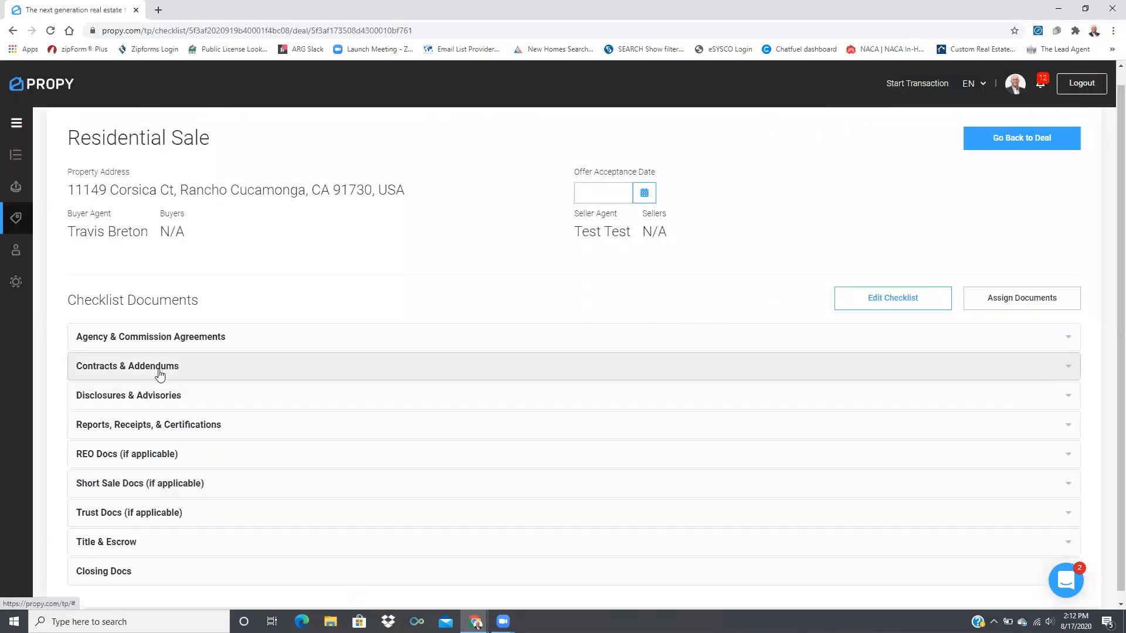
pyautogui.click(397, 368)
pyautogui.scroll(-7, 432, 425)
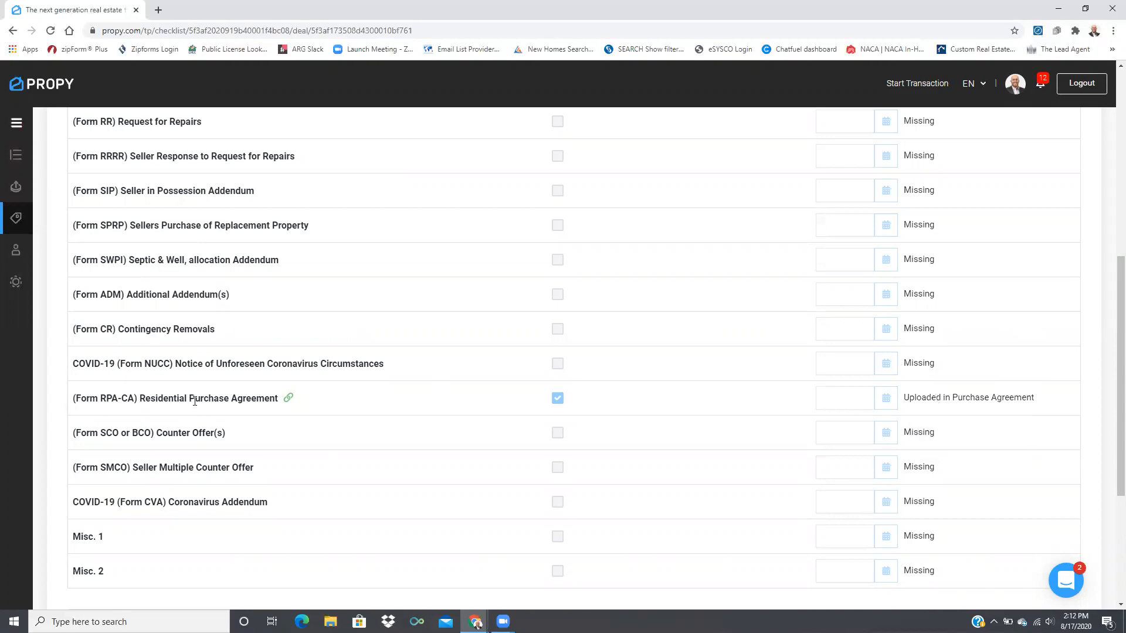
pyautogui.scroll(-4, 240, 402)
pyautogui.click(234, 394)
pyautogui.scroll(-13, 305, 434)
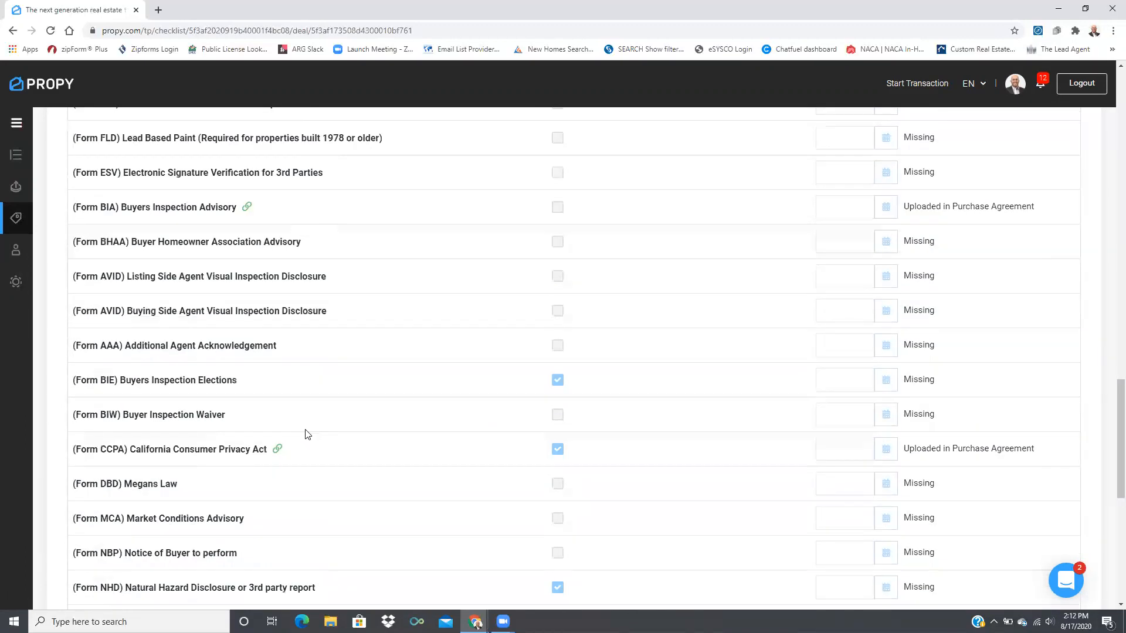
pyautogui.scroll(-2, 306, 435)
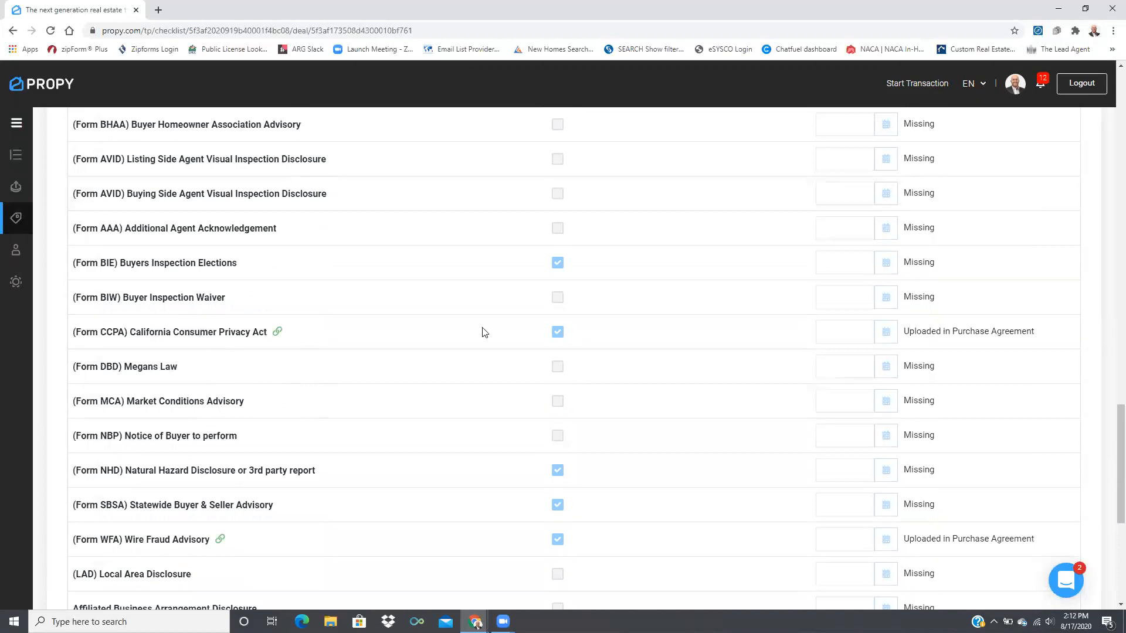
pyautogui.scroll(-3, 474, 446)
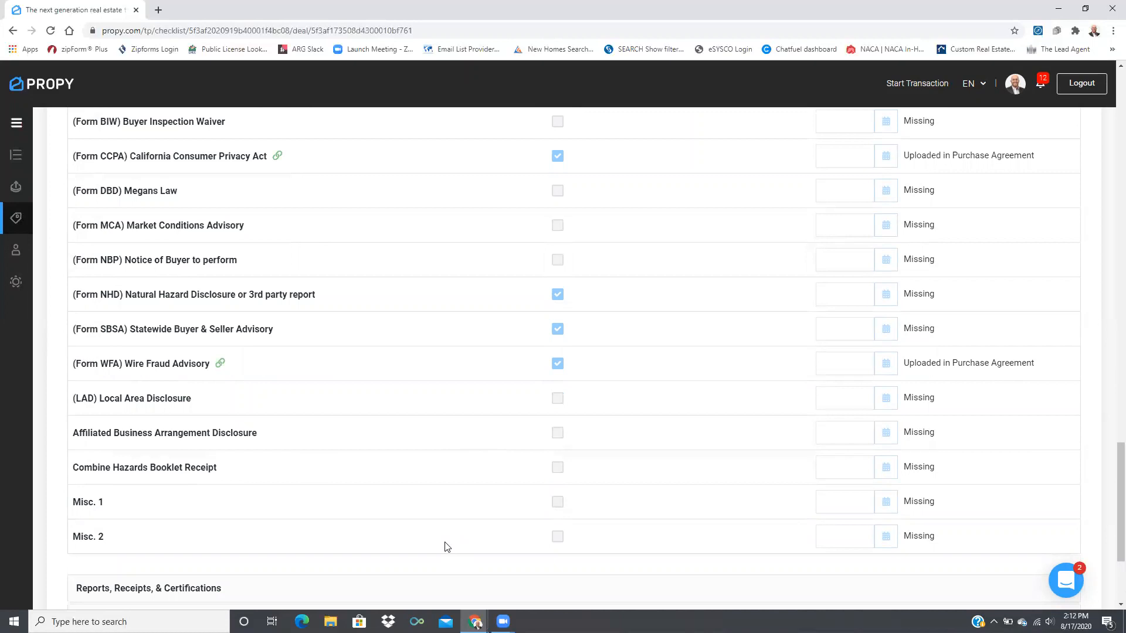
pyautogui.scroll(-3, 446, 546)
pyautogui.scroll(7, 453, 533)
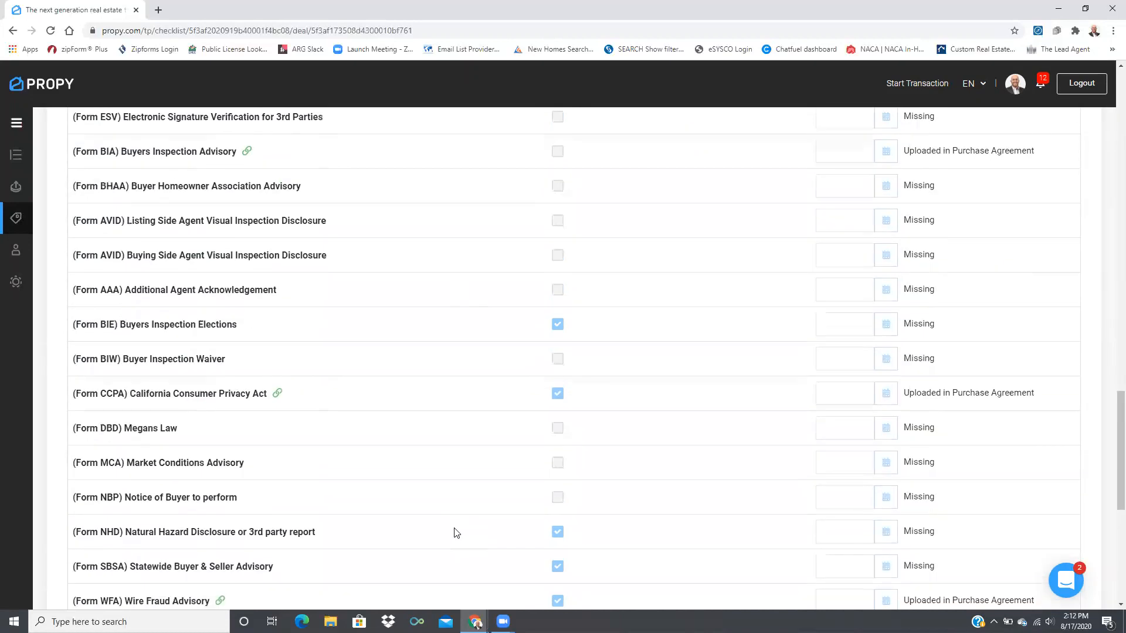
pyautogui.scroll(15, 457, 532)
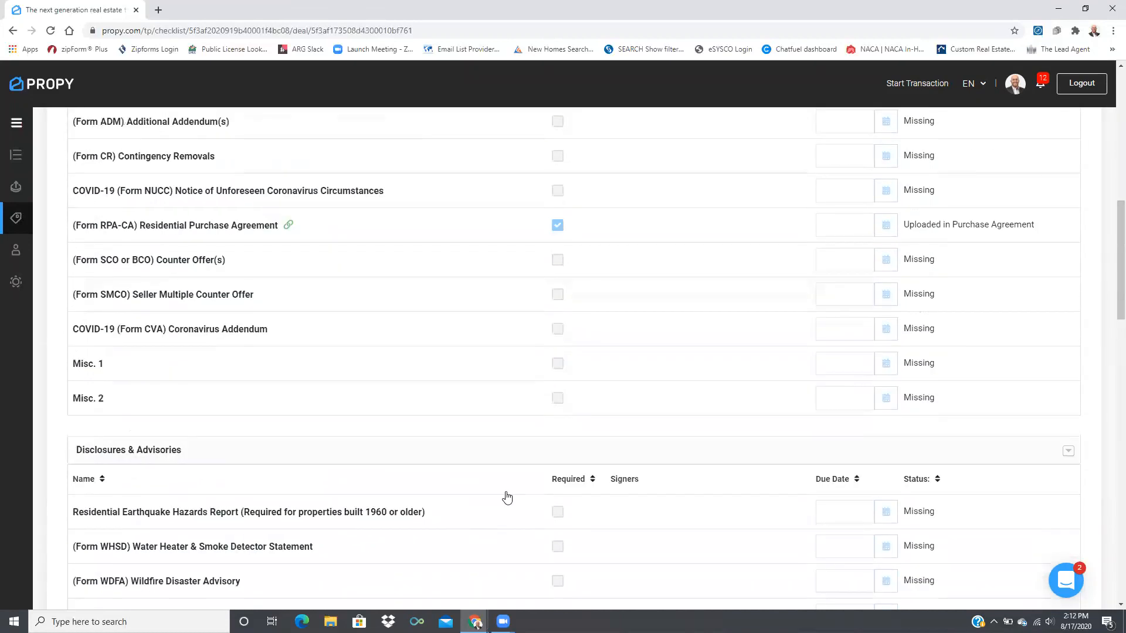
pyautogui.scroll(5, 508, 496)
pyautogui.scroll(5, 507, 497)
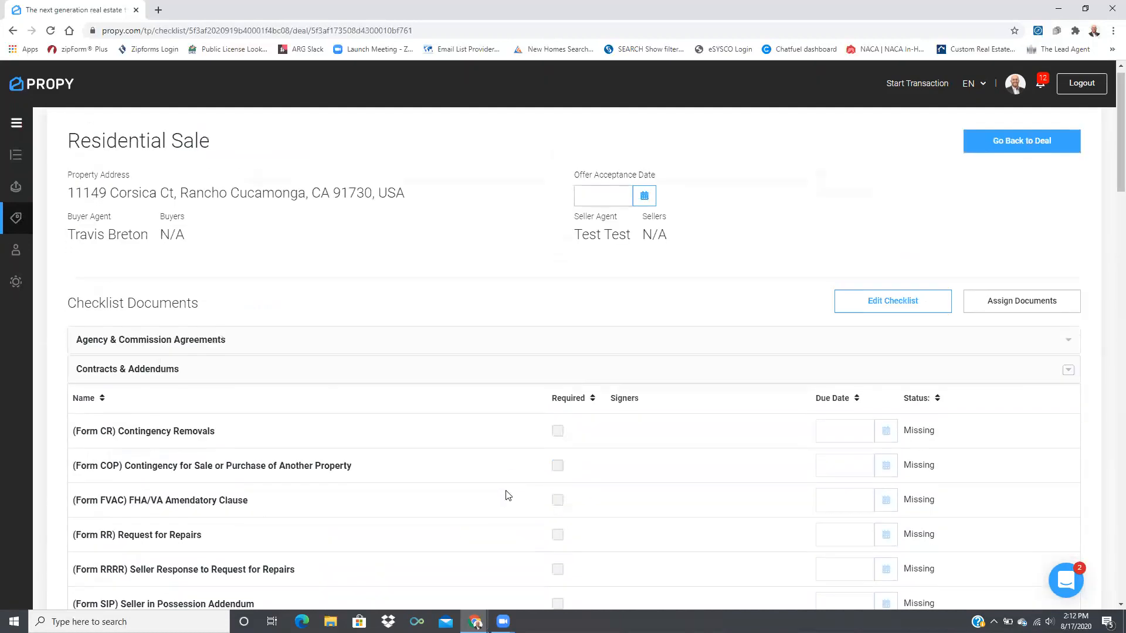
pyautogui.click(339, 371)
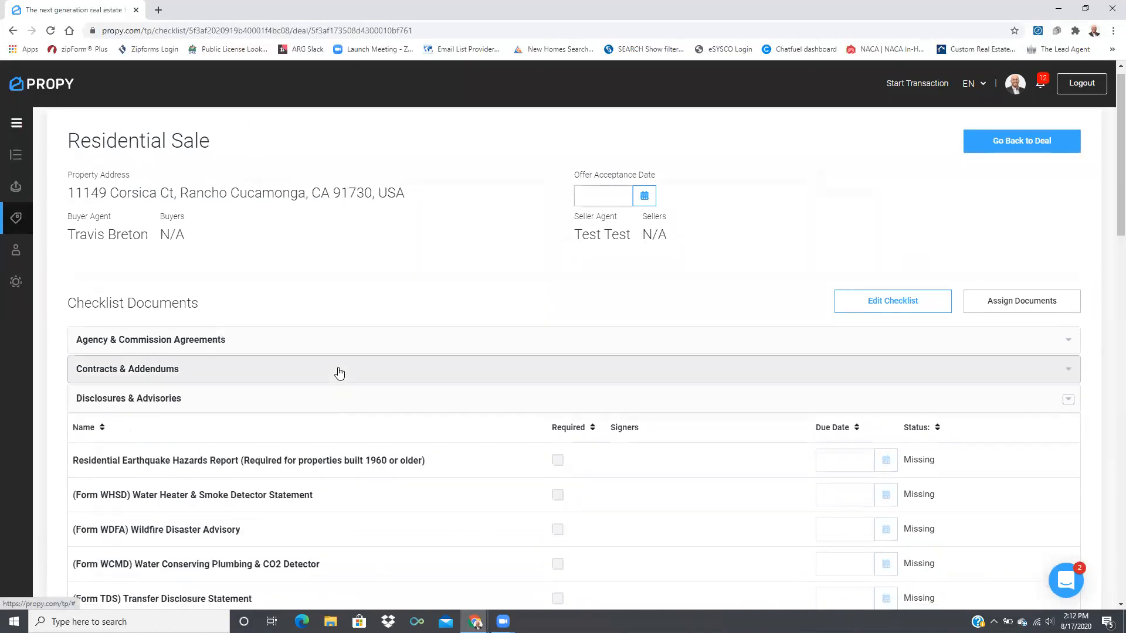
pyautogui.click(339, 400)
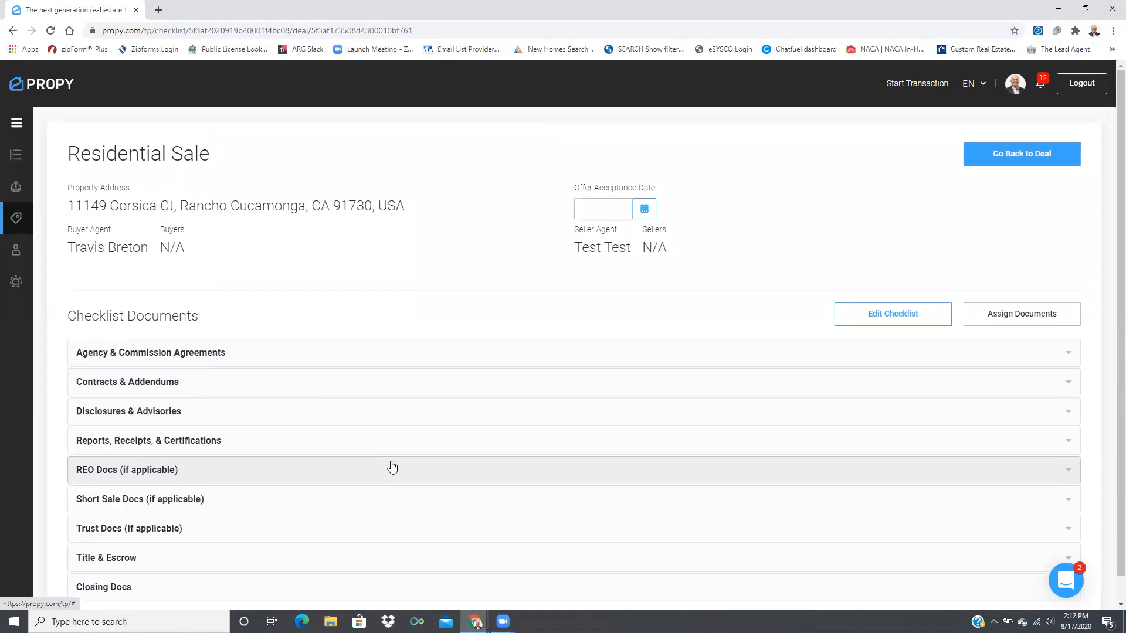
pyautogui.click(1048, 157)
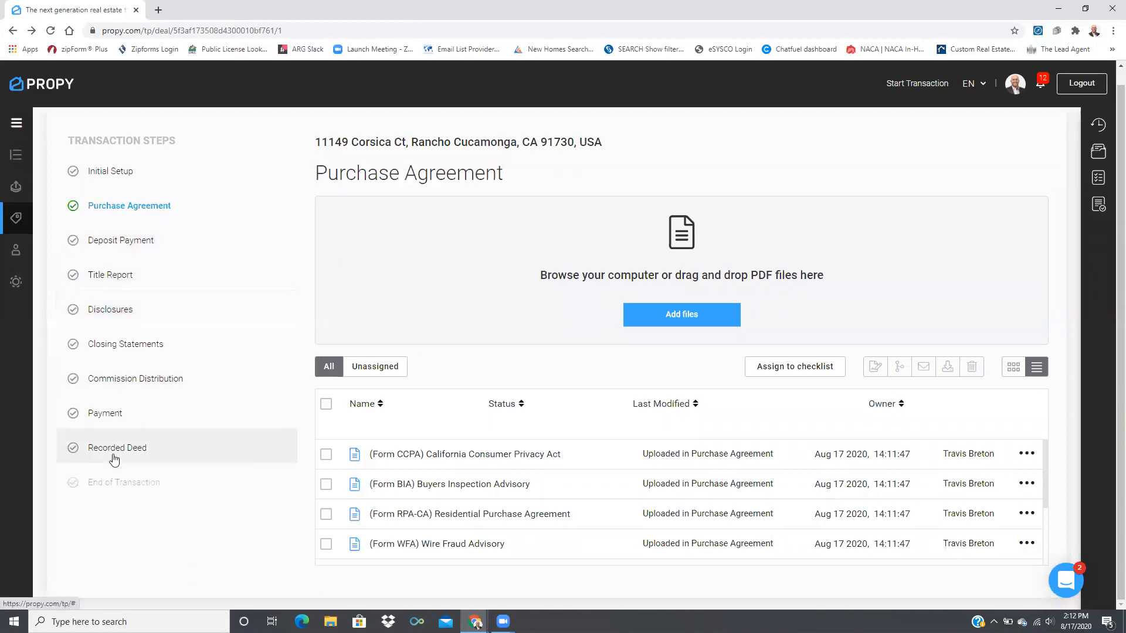
# Open the Deposit Payment step in the deal's Transaction Steps
pyautogui.click(139, 254)
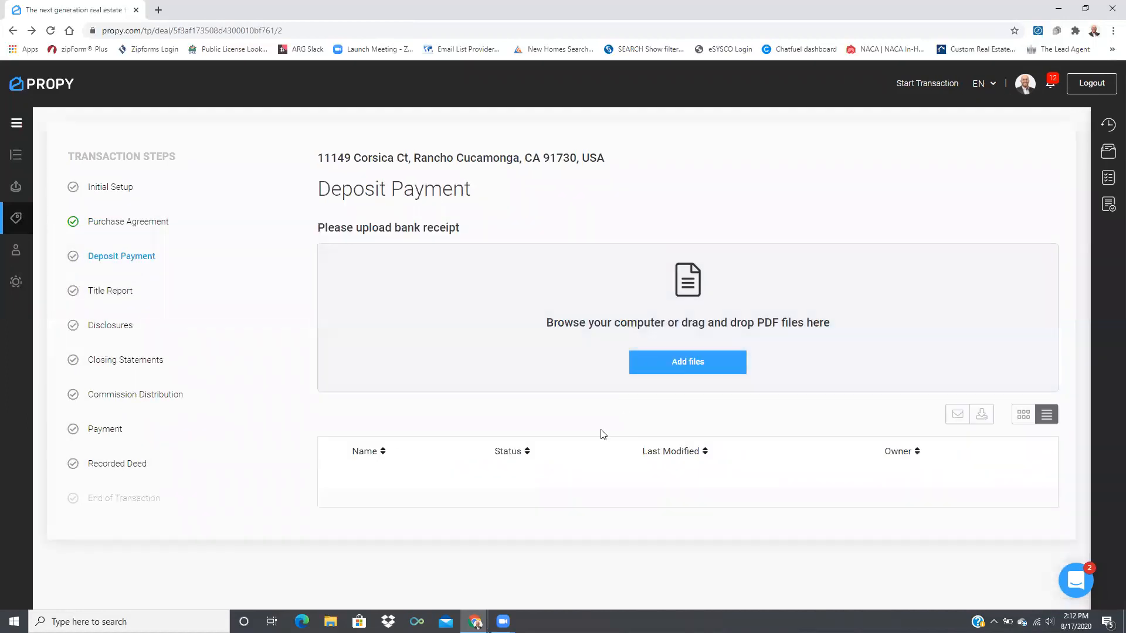